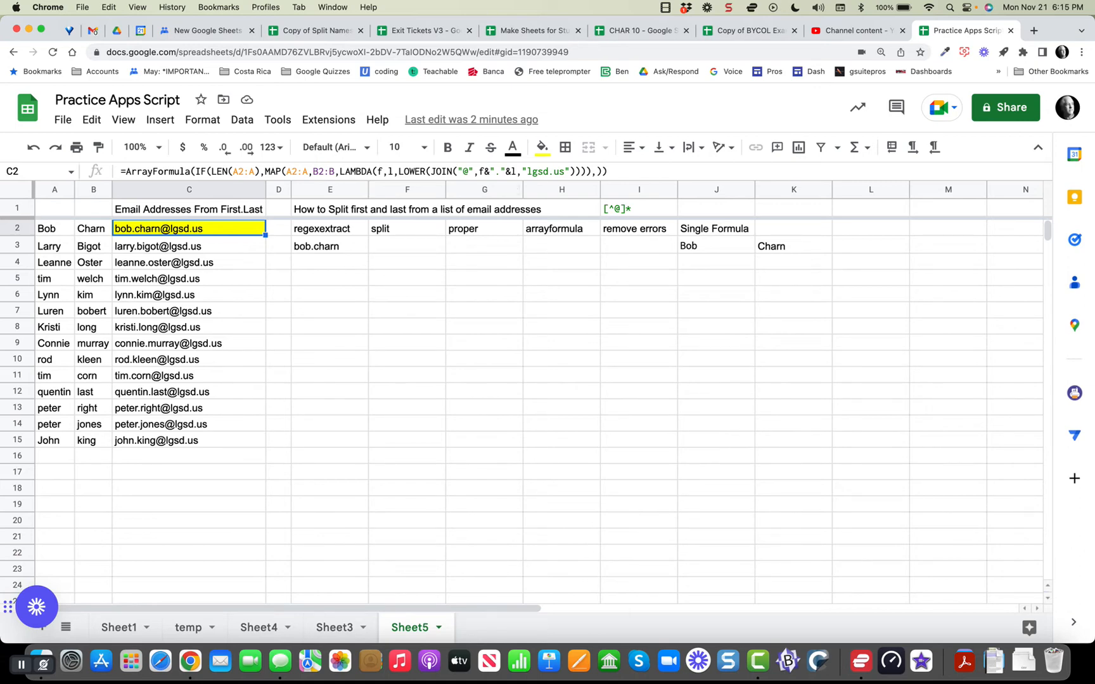
Clear E3's formula and start a new REGEXEXTRACT function in its place.
left_click(330, 246)
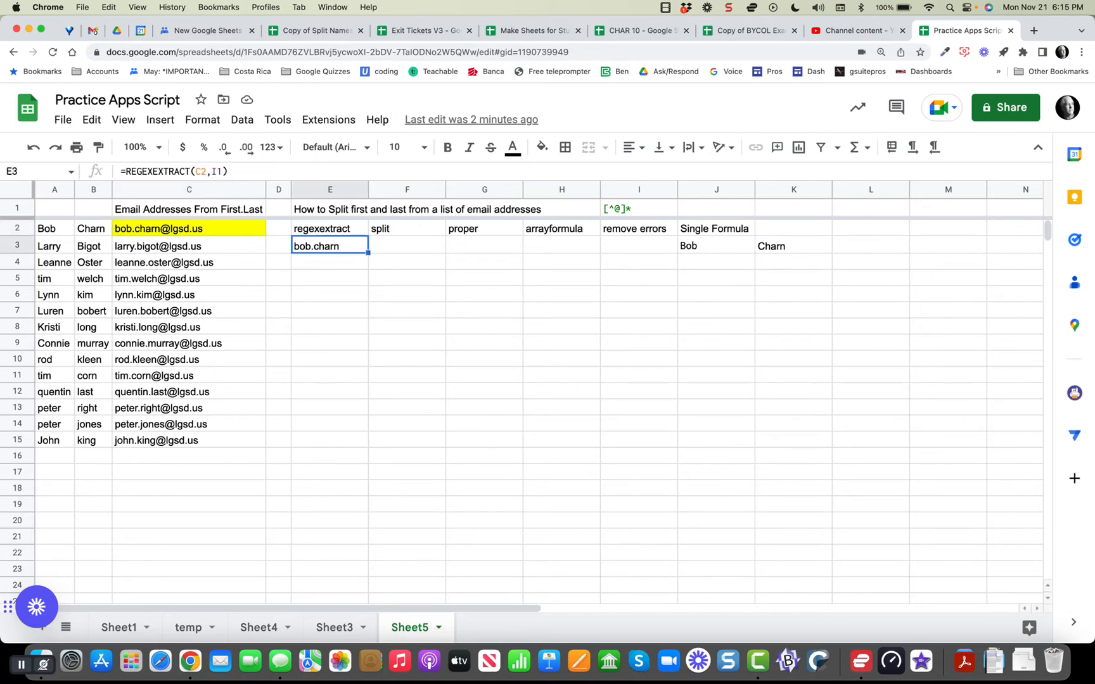
mouse_move(159, 229)
key("Return")
key("BackSpace")
key("BackSpace")
key("BackSpace")
key("BackSpace")
key("BackSpace")
key("BackSpace")
key("BackSpace")
key("BackSpace")
key("BackSpace")
key("BackSpace")
key("BackSpace")
key("BackSpace")
key("BackSpace")
key("BackSpace")
key("BackSpace")
key("BackSpace")
key("BackSpace")
key("BackSpace")
key("BackSpace")
key("BackSpace")
type("=regex")
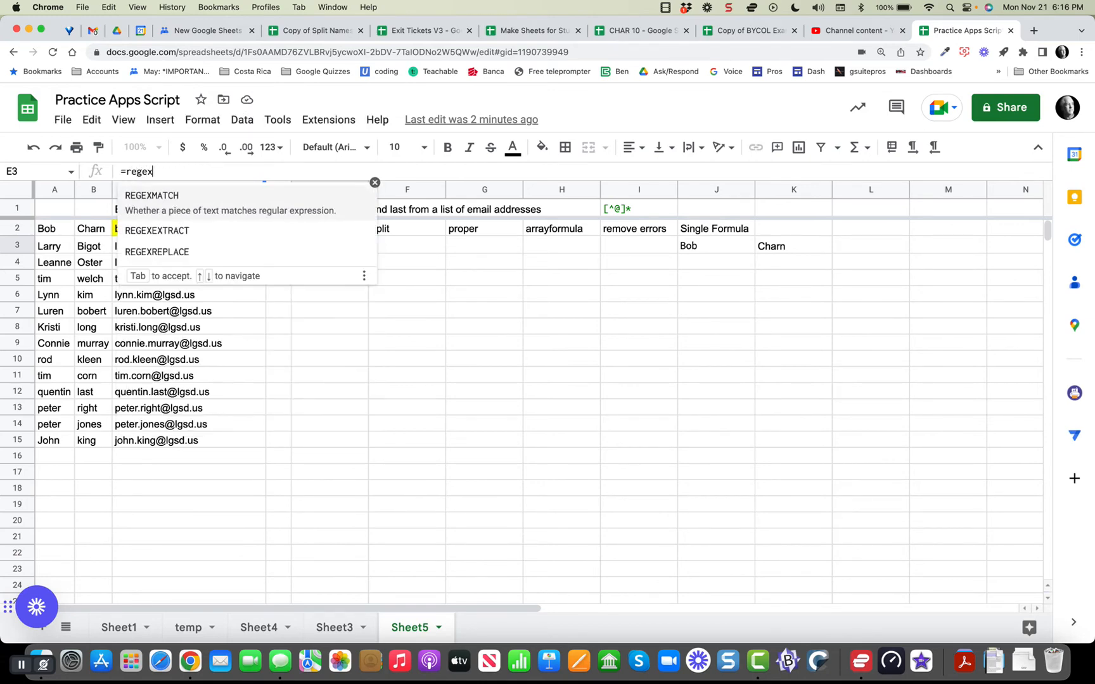
key("Down")
key("Tab")
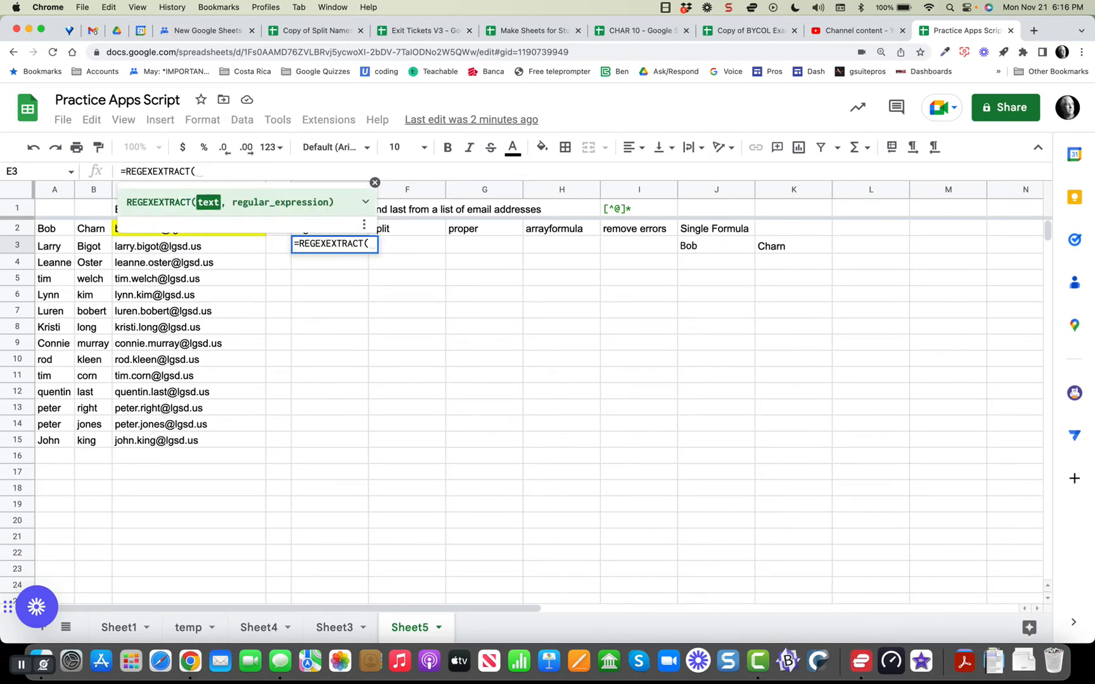
left_click(375, 183)
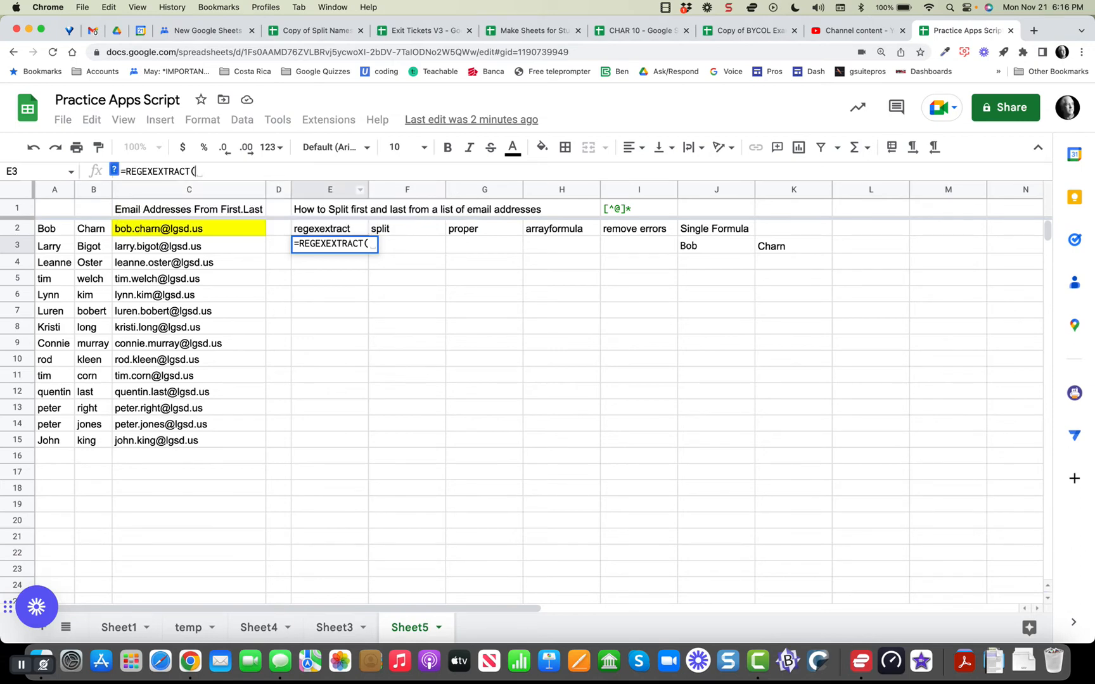
left_click(189, 228)
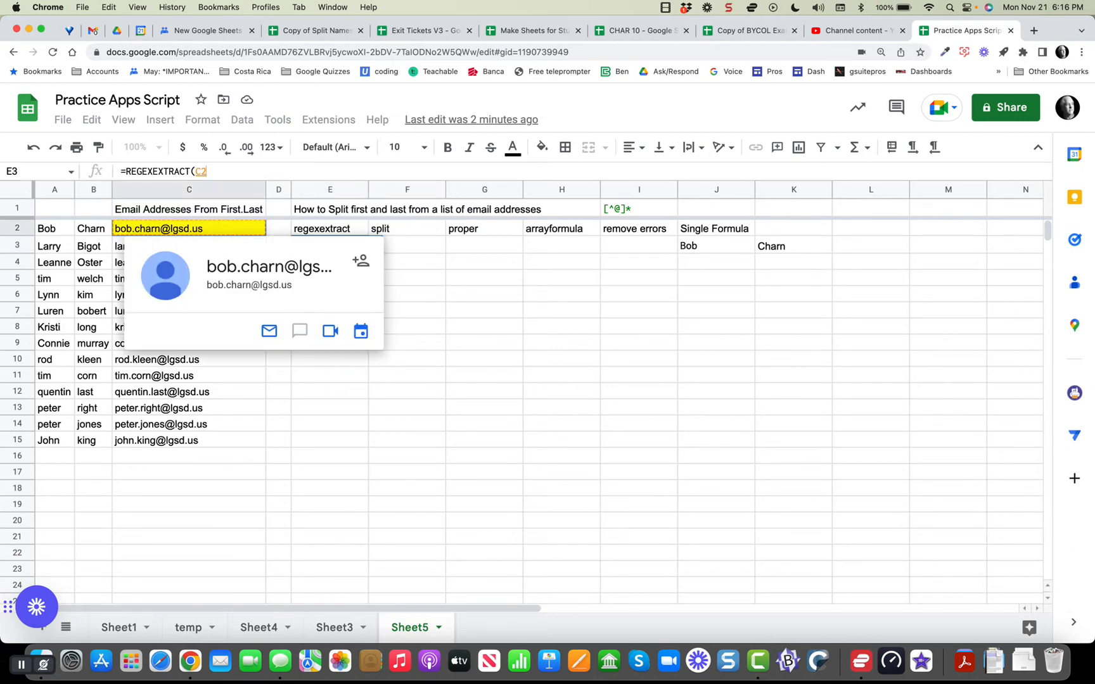
type(",")
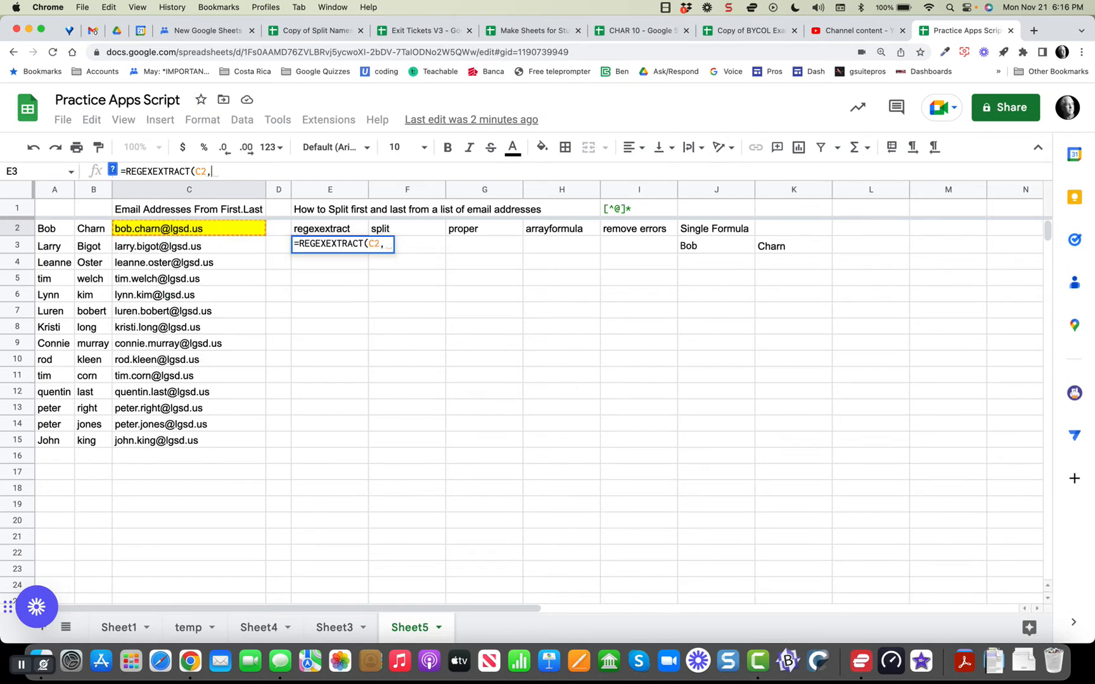
left_click(112, 169)
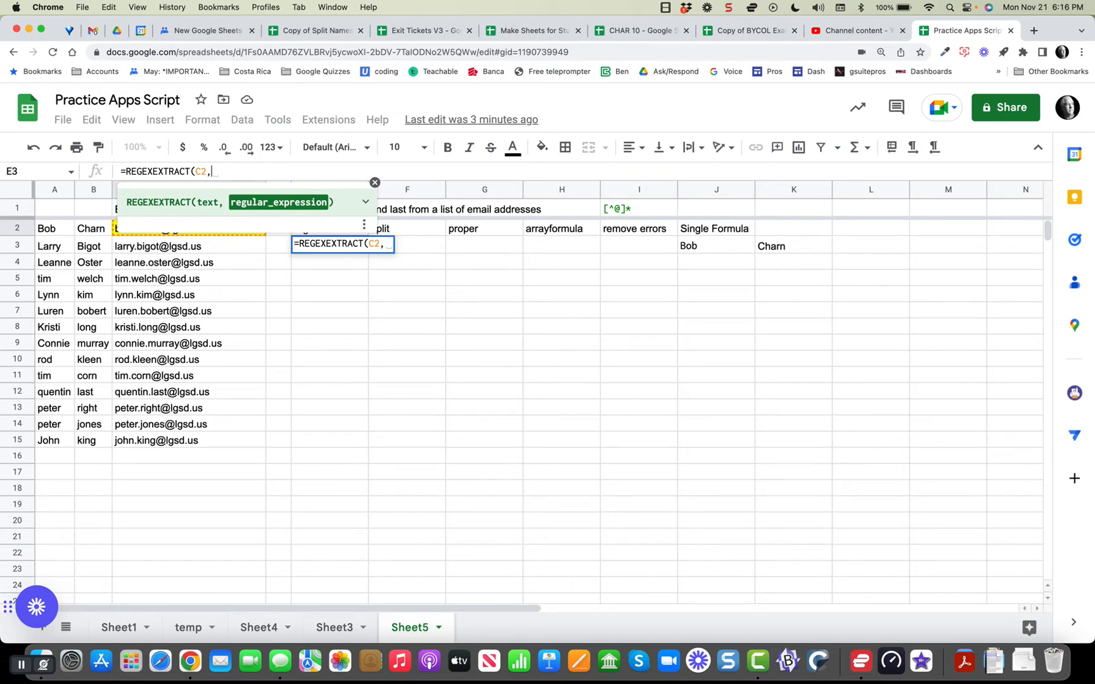
type("I1")
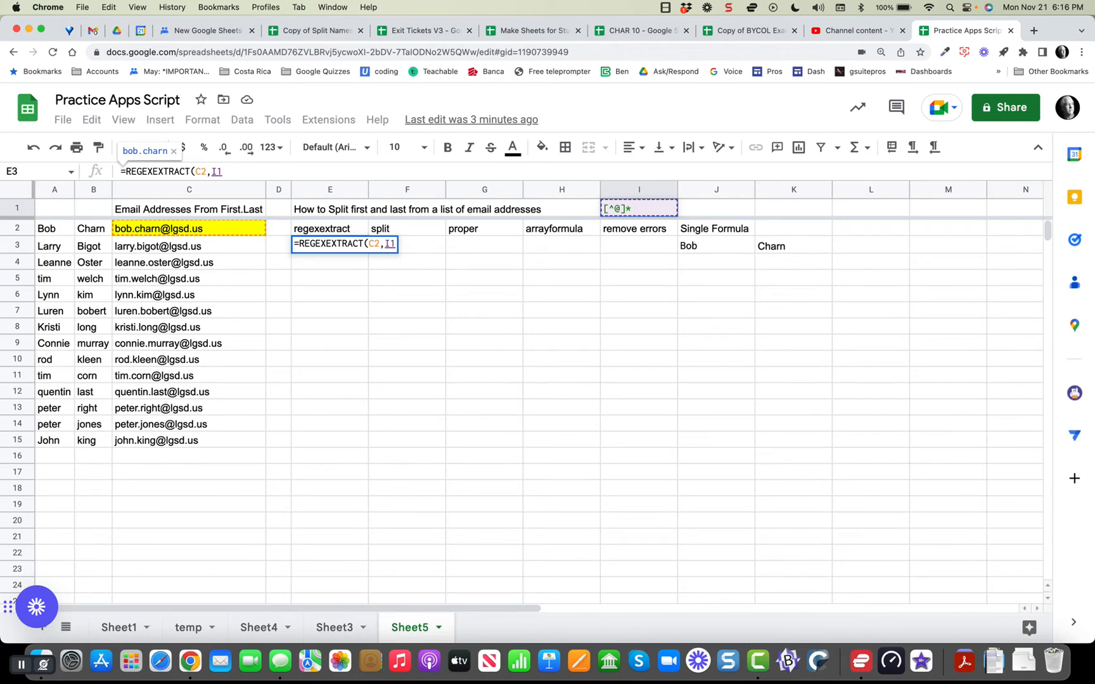
key("Return")
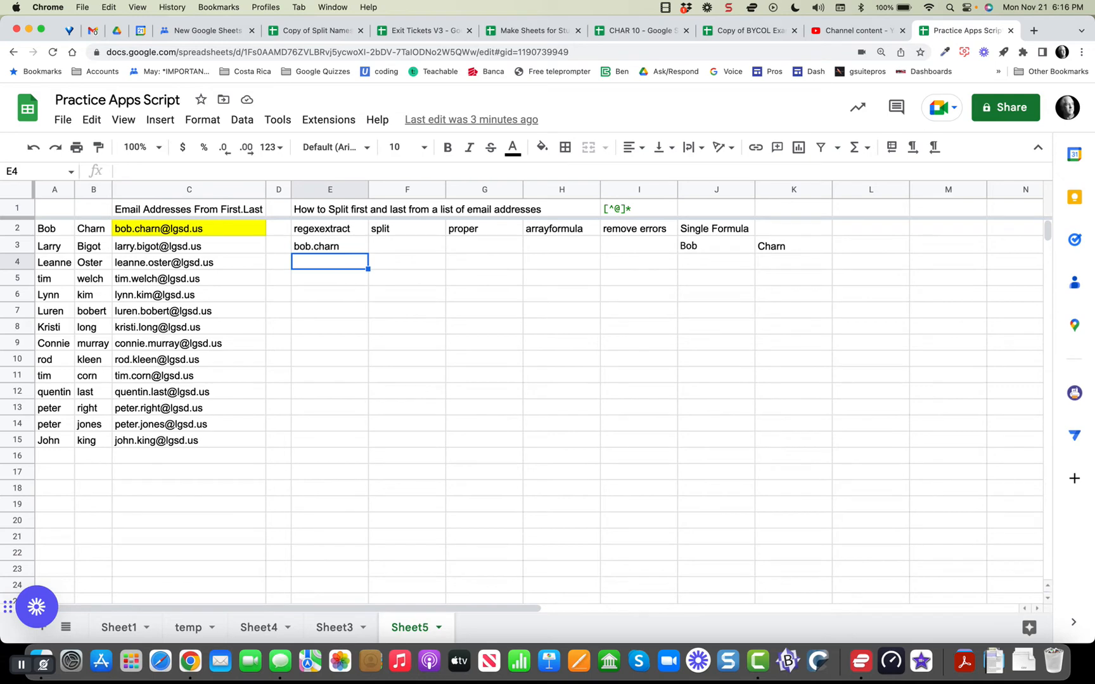
Copy the [^@]* pattern from I1 into E3's formula, giving =REGEXEXTRACT(C2,"[^@]*").
key("Up")
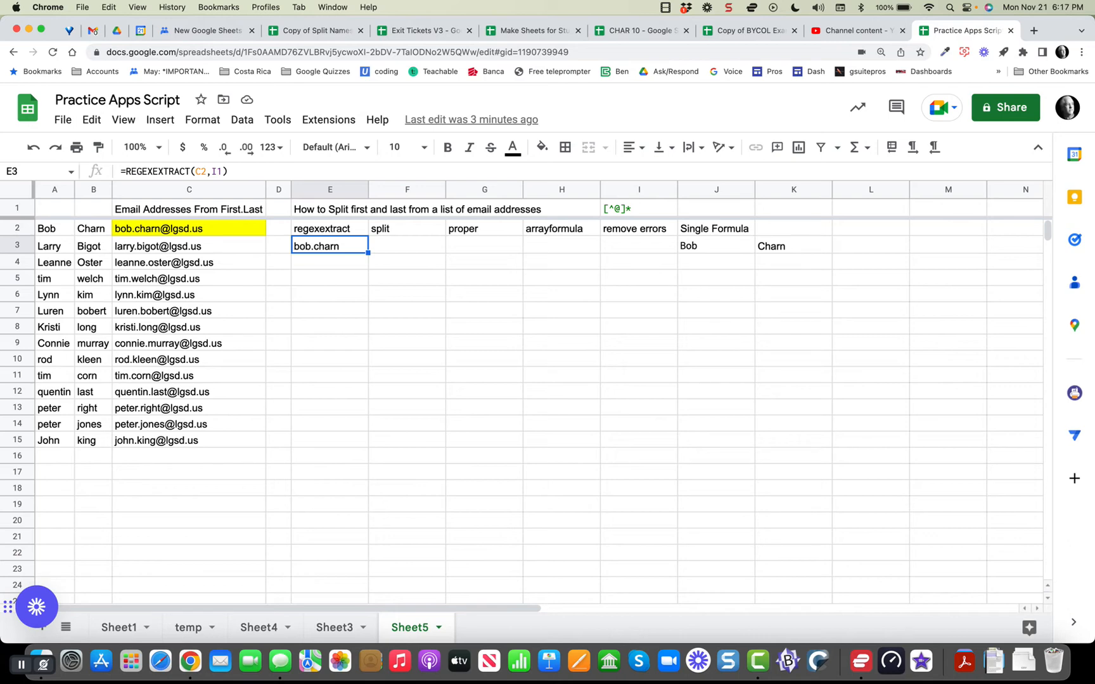
left_click(638, 209)
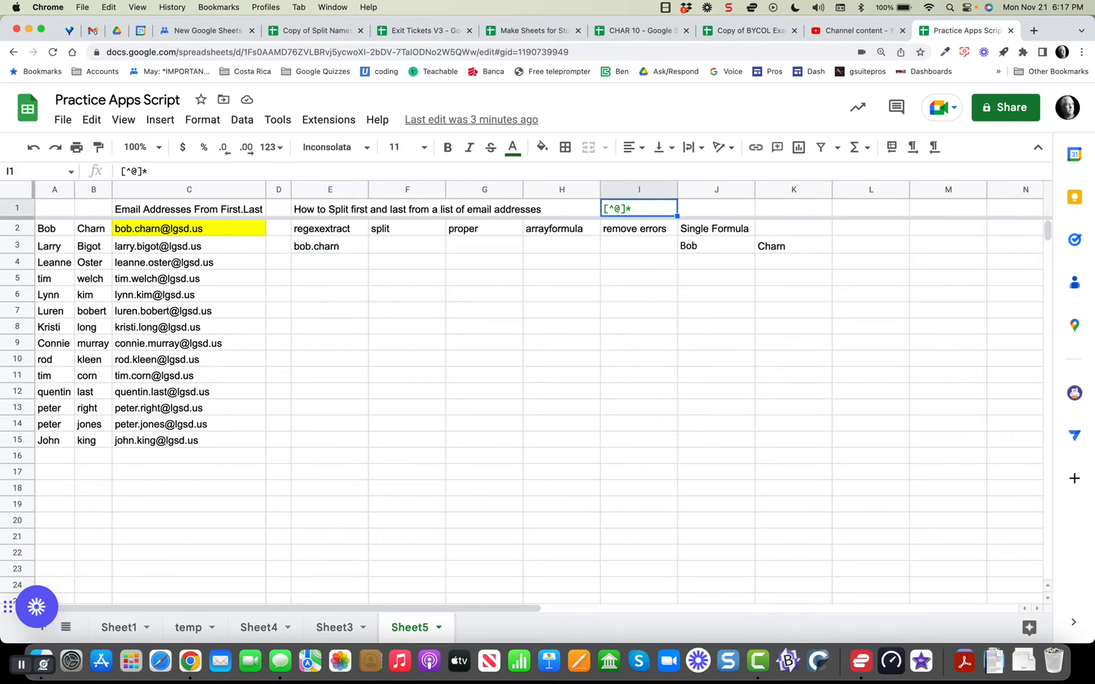
key("cmd+c")
left_click(330, 246)
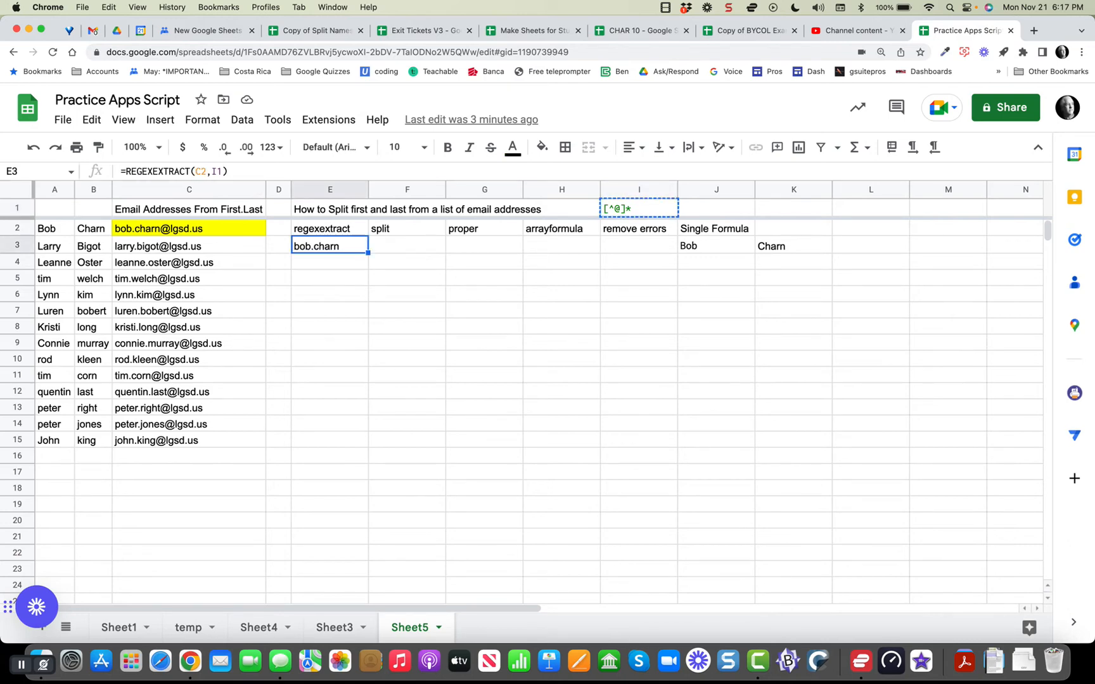
double_click(217, 172)
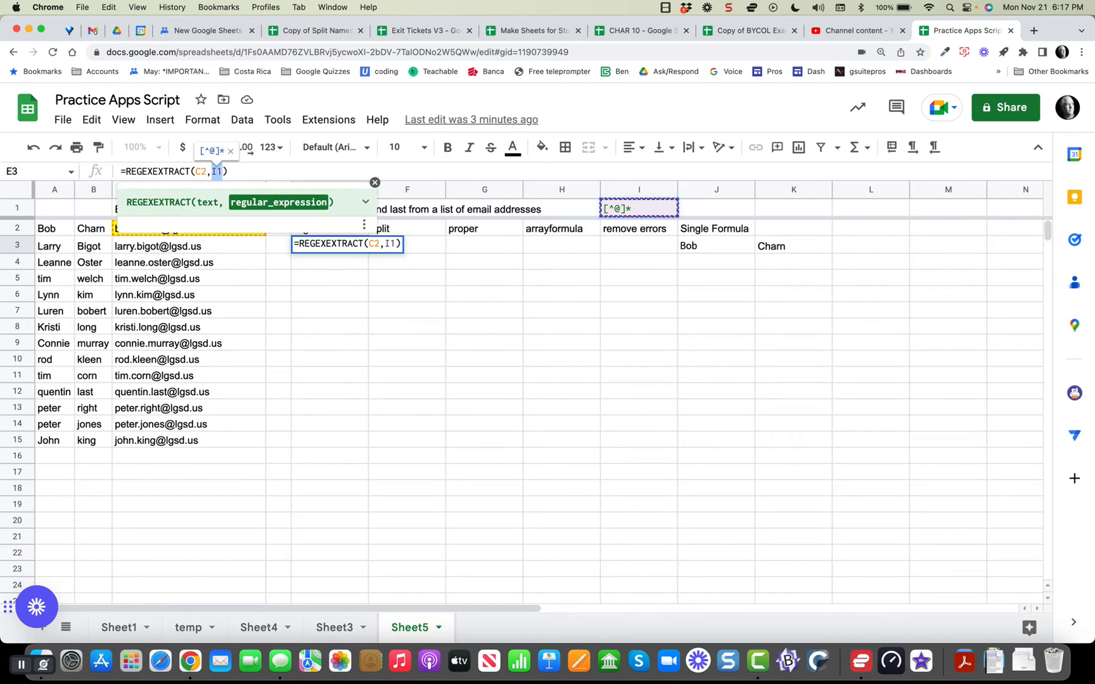
type("\"")
key("cmd+v")
type("\"")
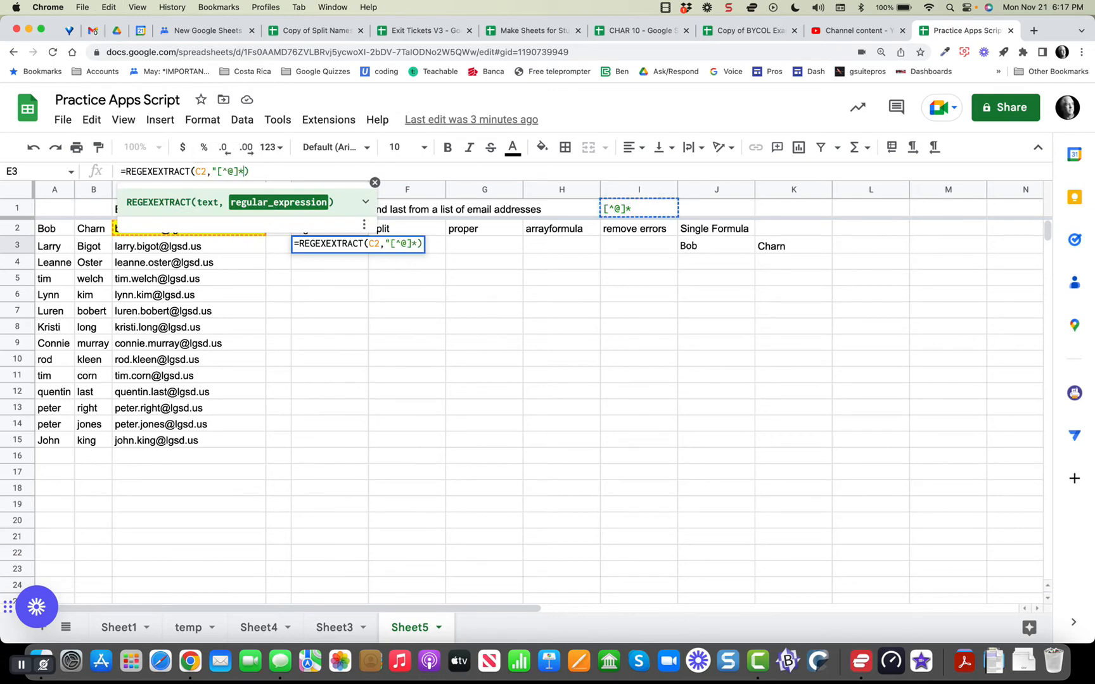
key("Return")
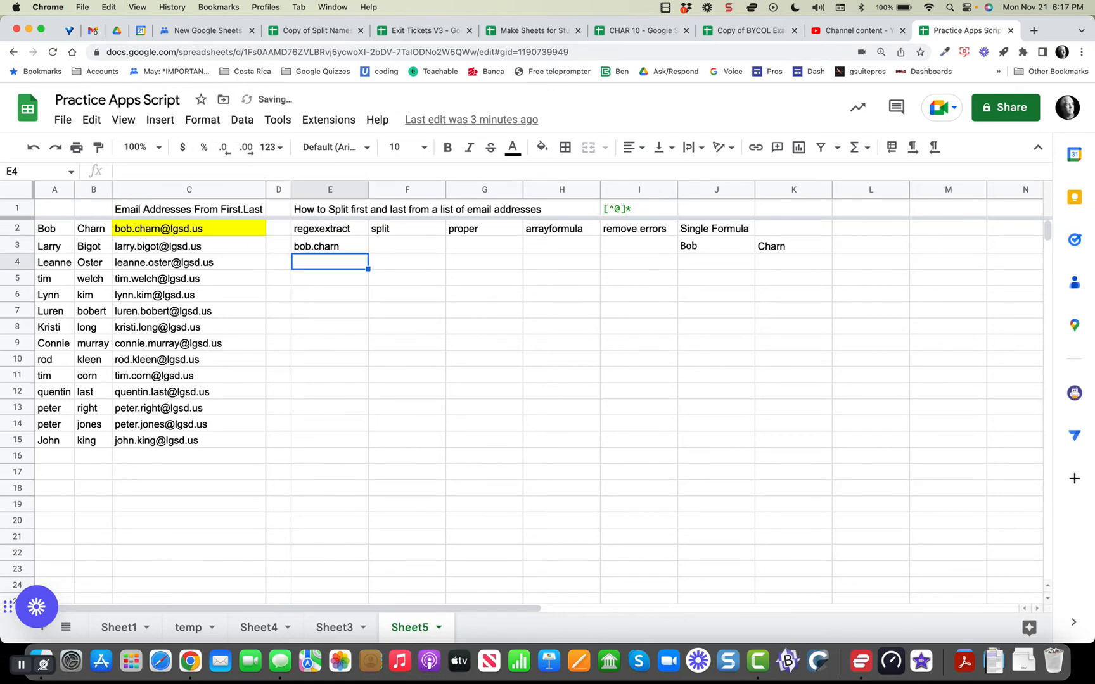
left_click(329, 246)
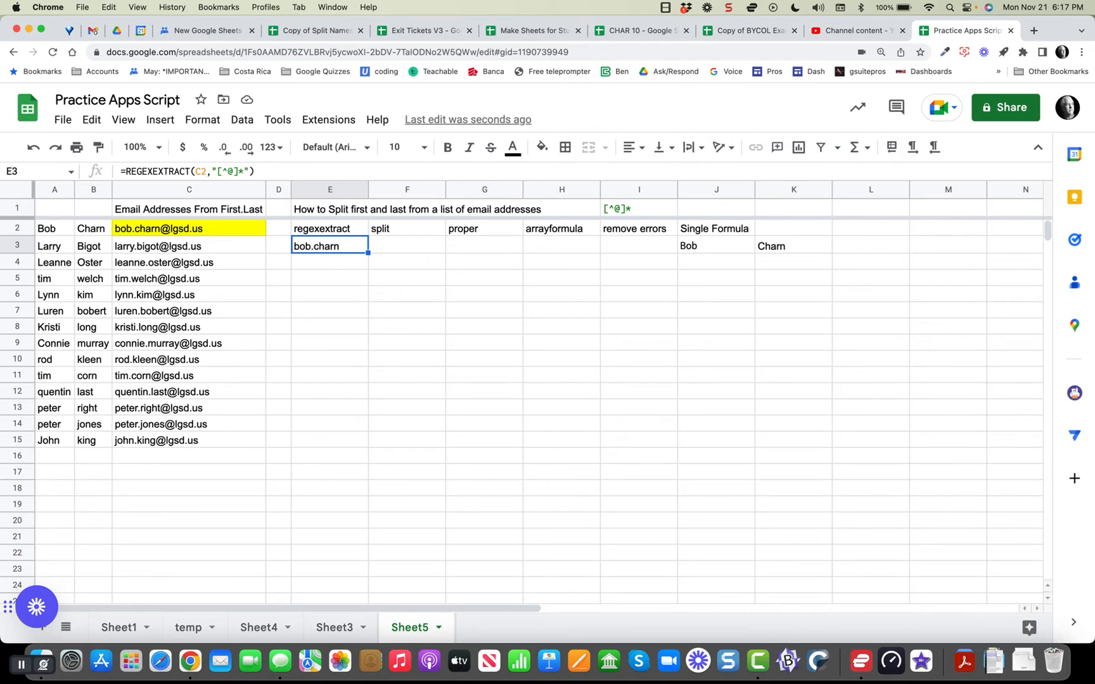
left_click(407, 245)
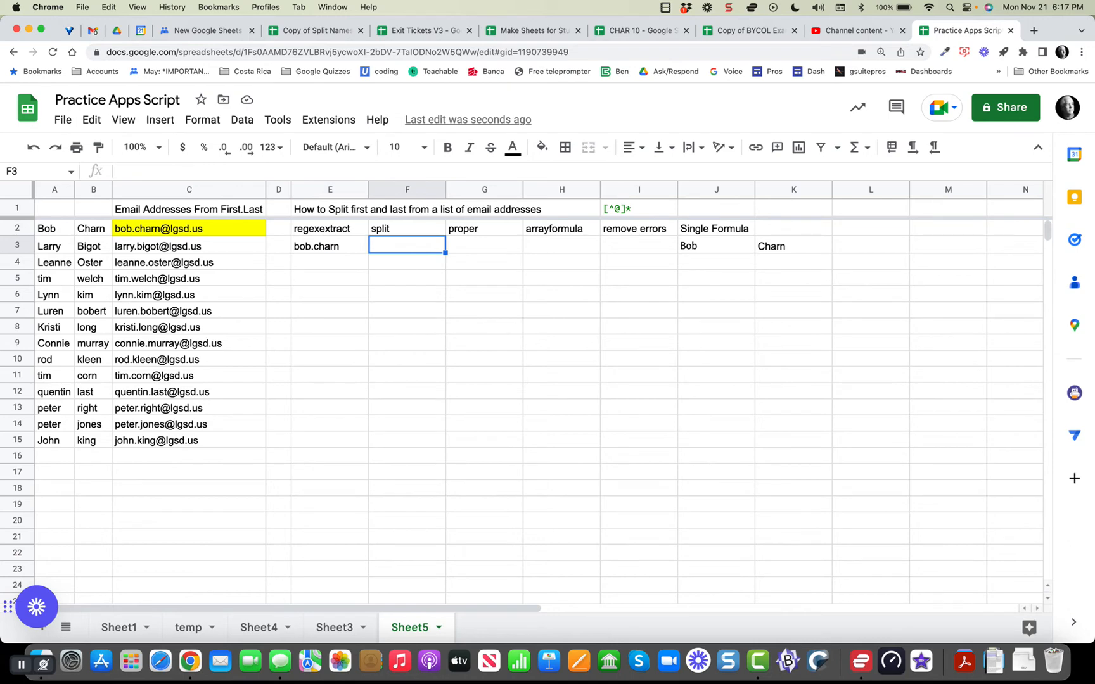
Enter a SPLIT formula in F3 on E3, initially with a ">" delimiter.
type("=spl")
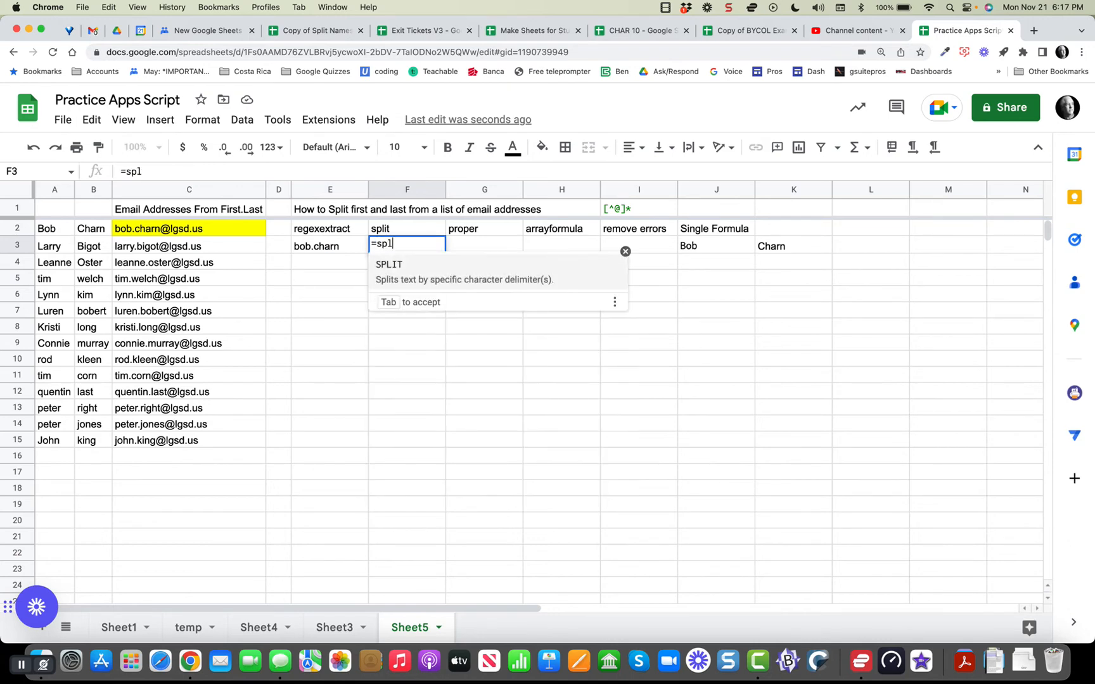
key("Tab")
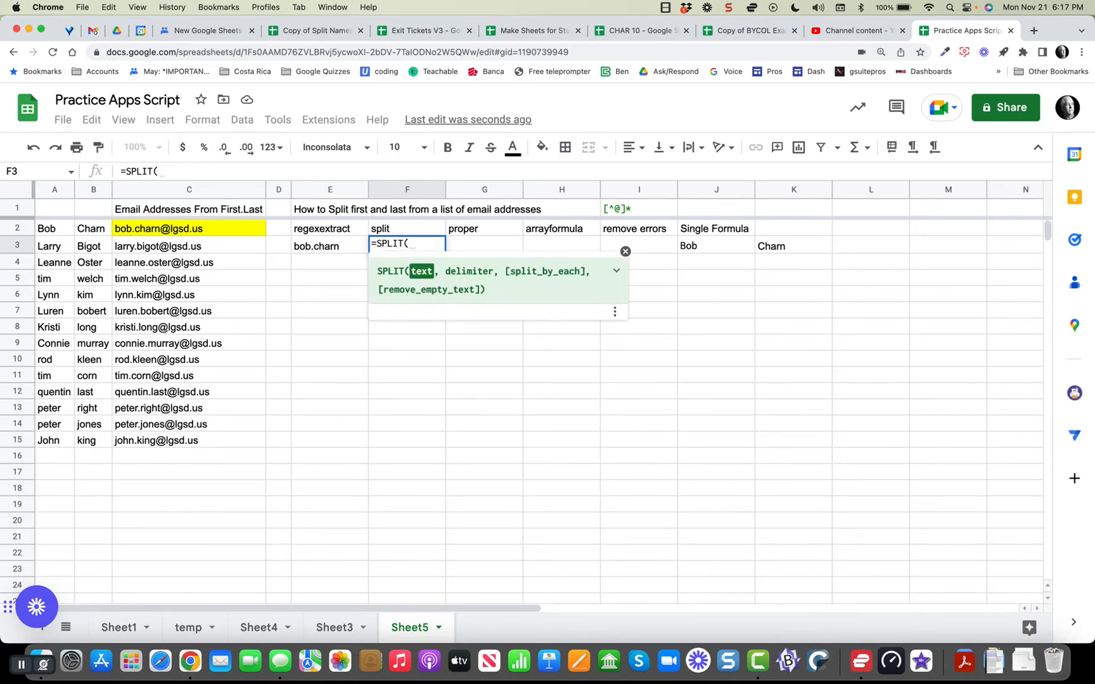
key("Left")
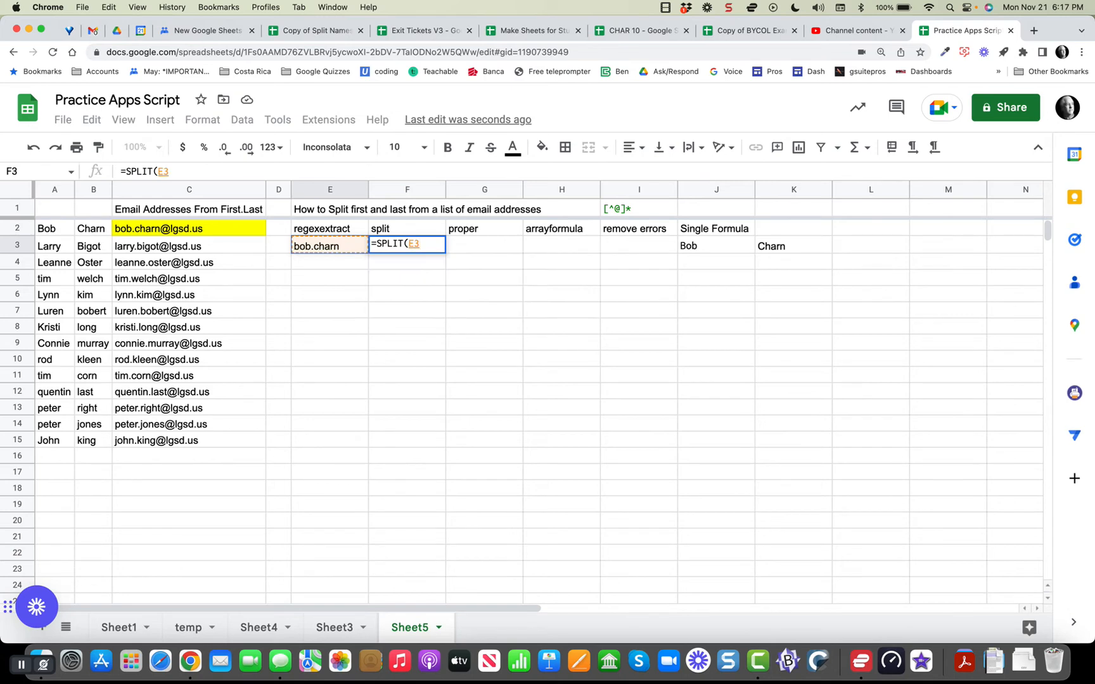
type(",")
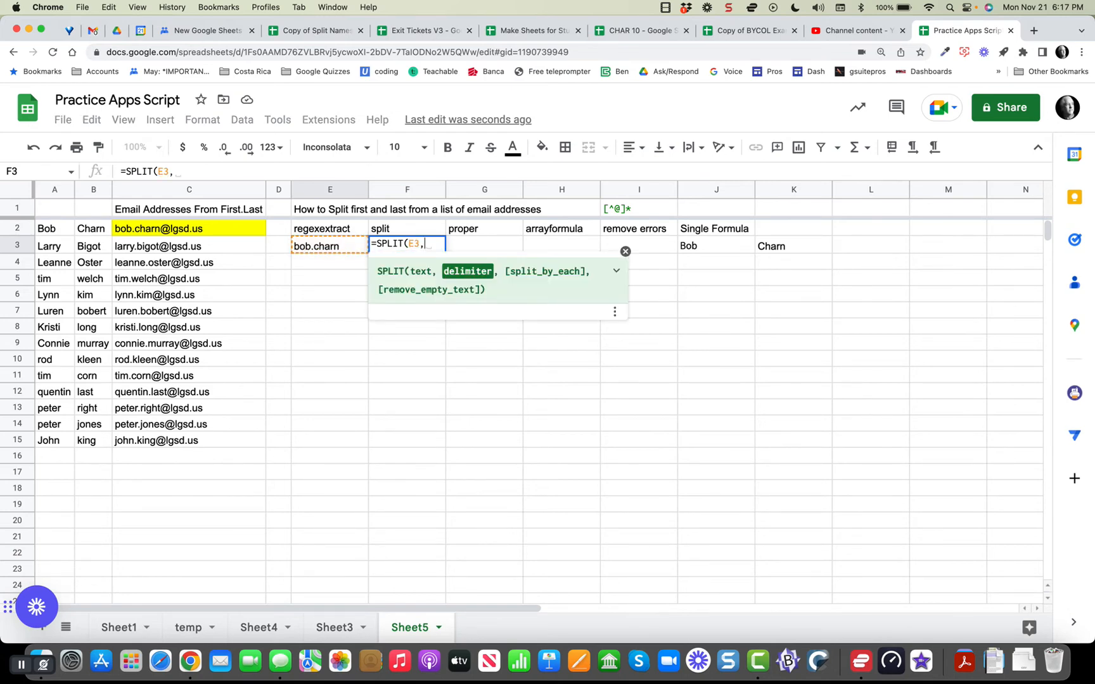
key("BackSpace")
type("\">\"")
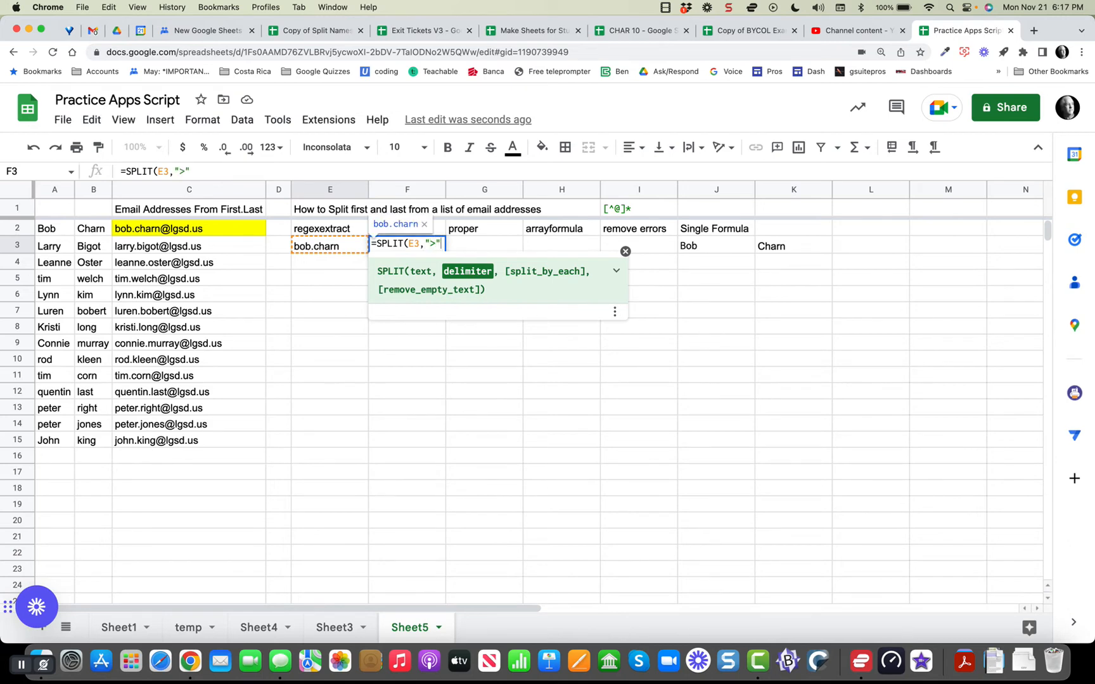
key("Return")
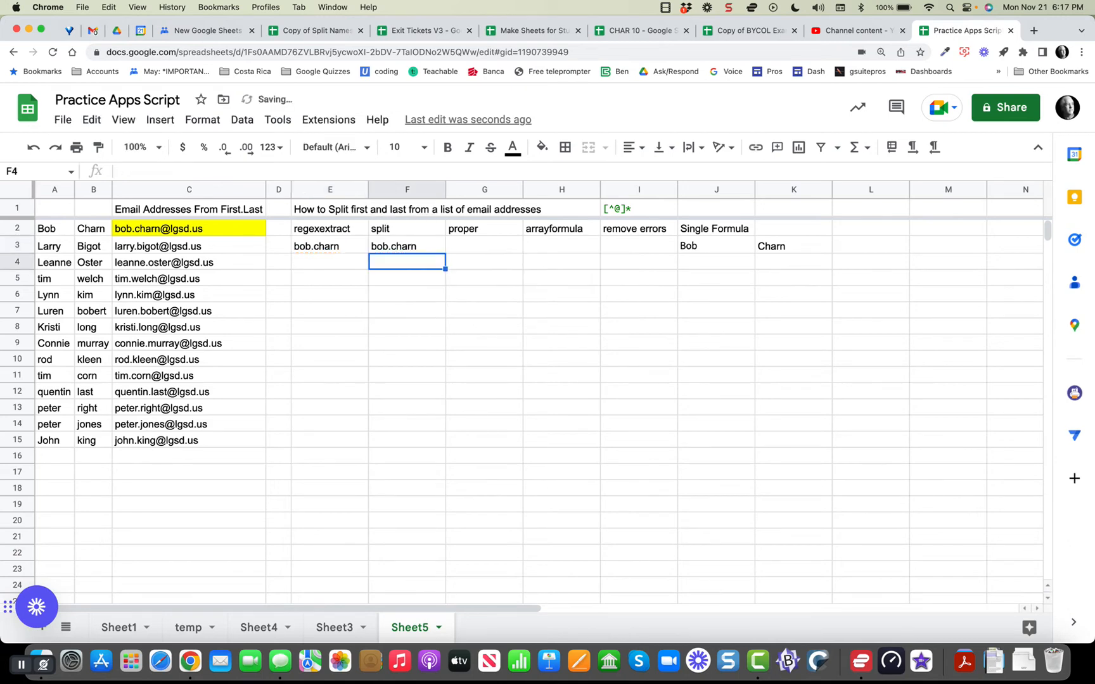
key("Up")
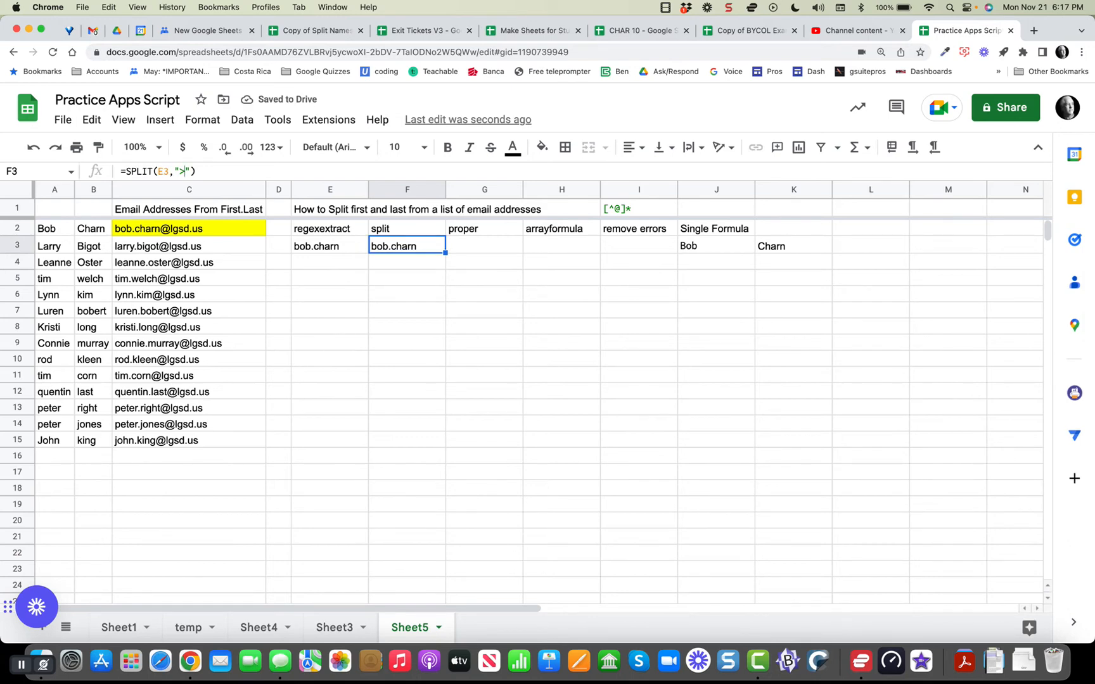
key("Return")
key("Left")
key("Left")
key("BackSpace")
type(".")
key("Return")
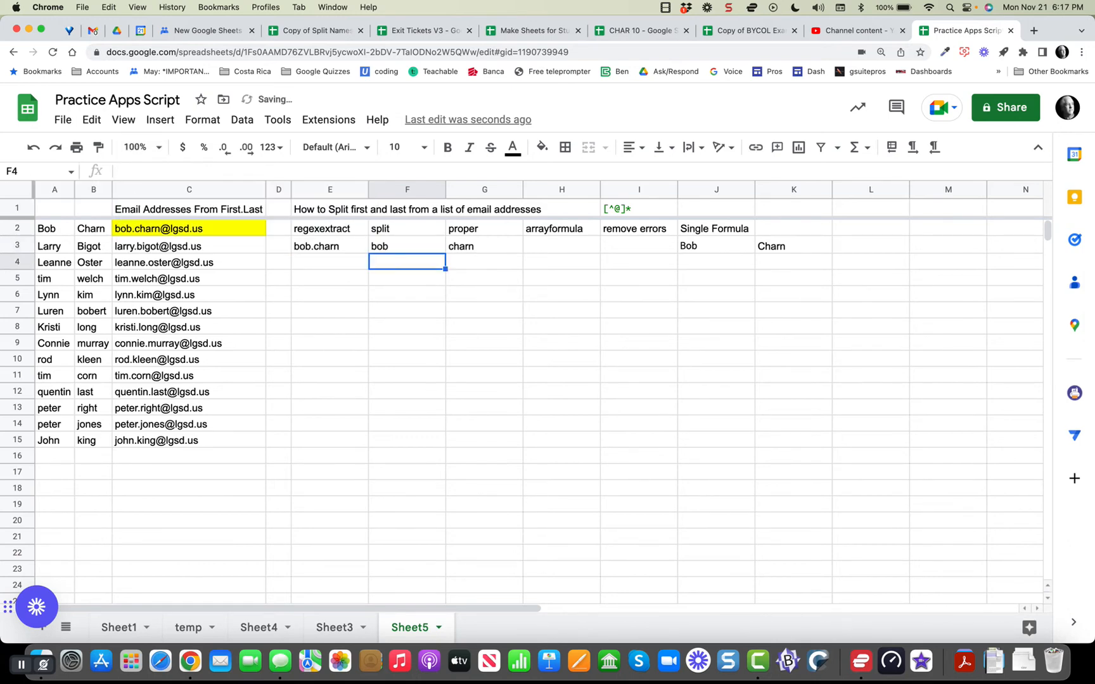
left_click(406, 246)
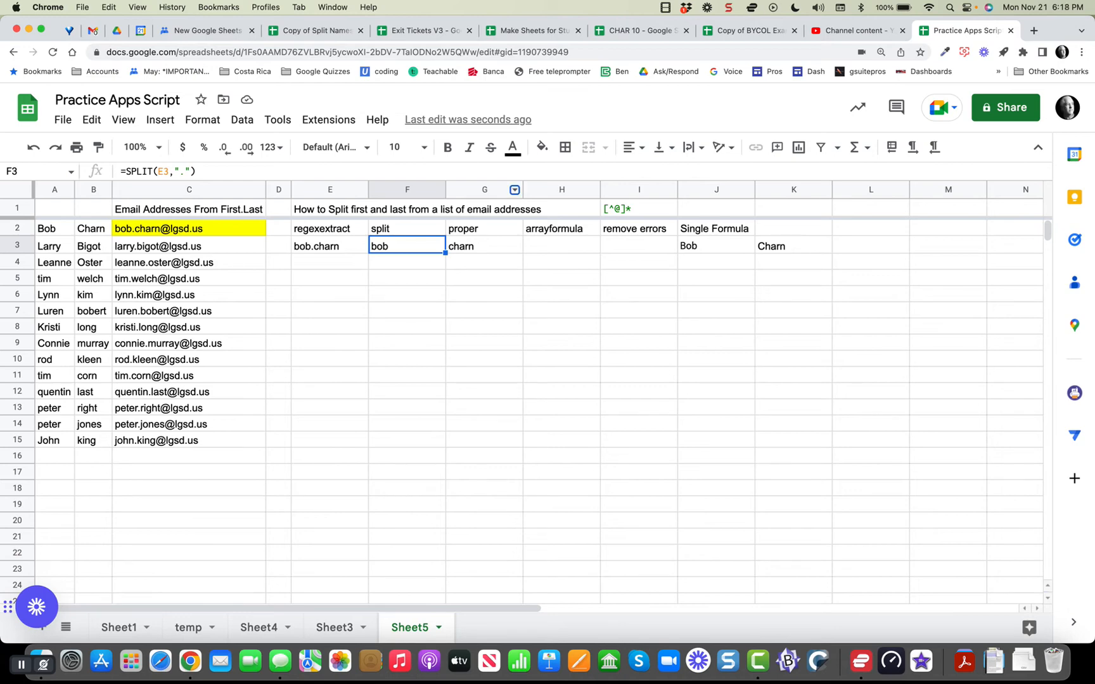
Insert a blank column G and wrap F3's formula as =PROPER(SPLIT(E3,".")).
right_click(515, 190)
left_click(587, 294)
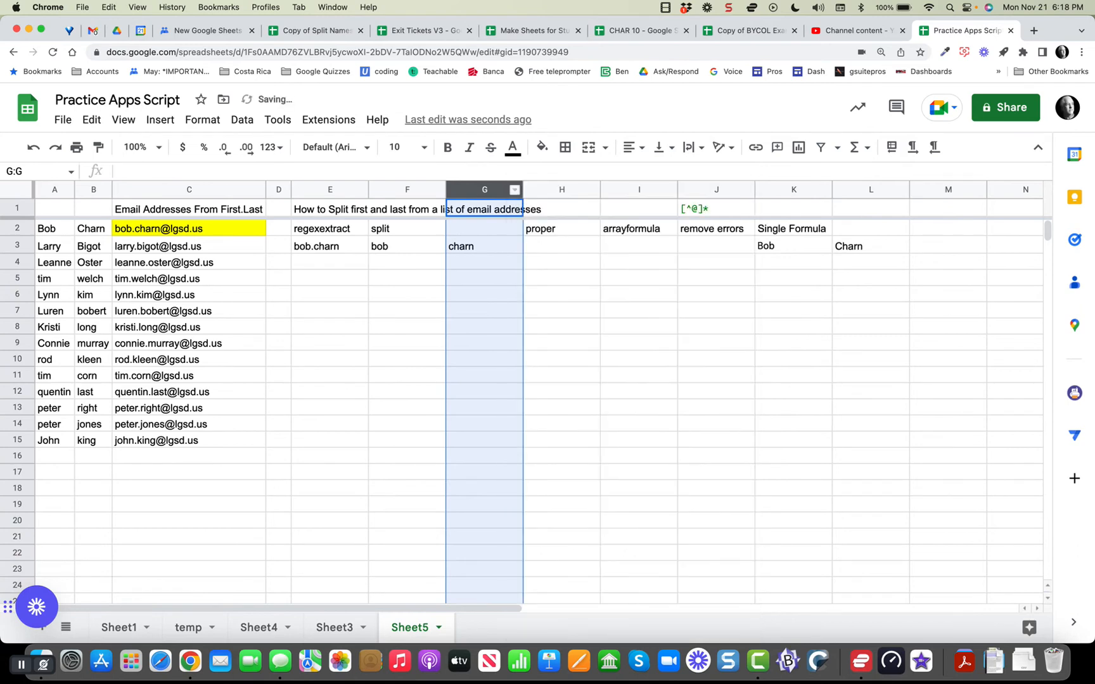
left_click(406, 261)
left_click(407, 246)
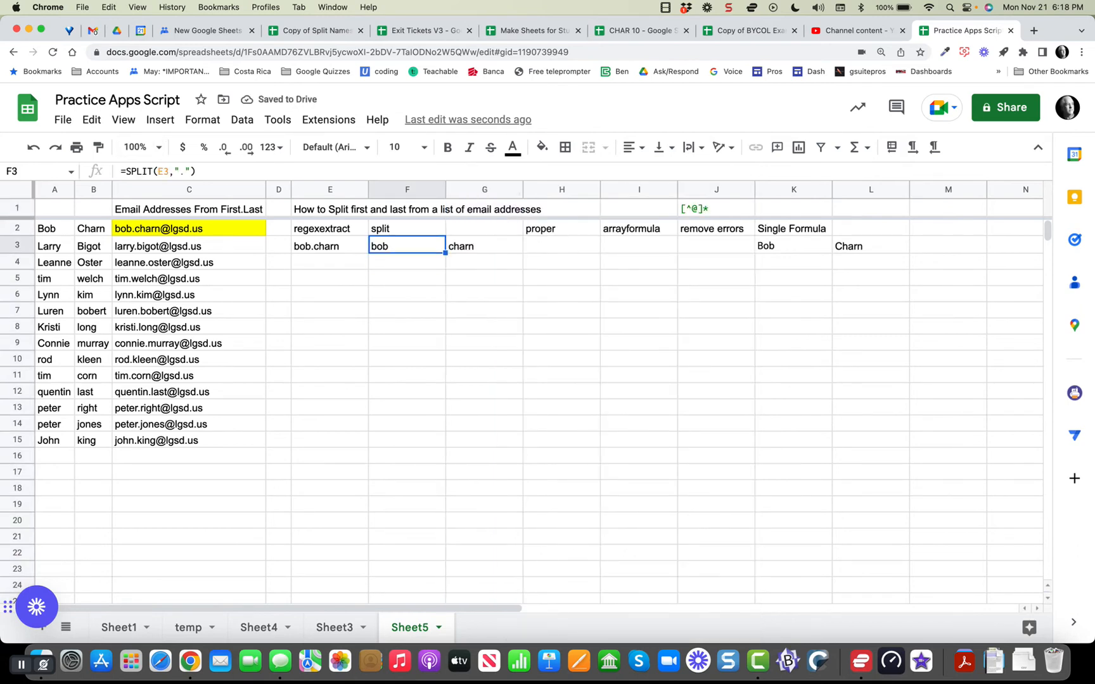
left_click(125, 172)
type("PROPER")
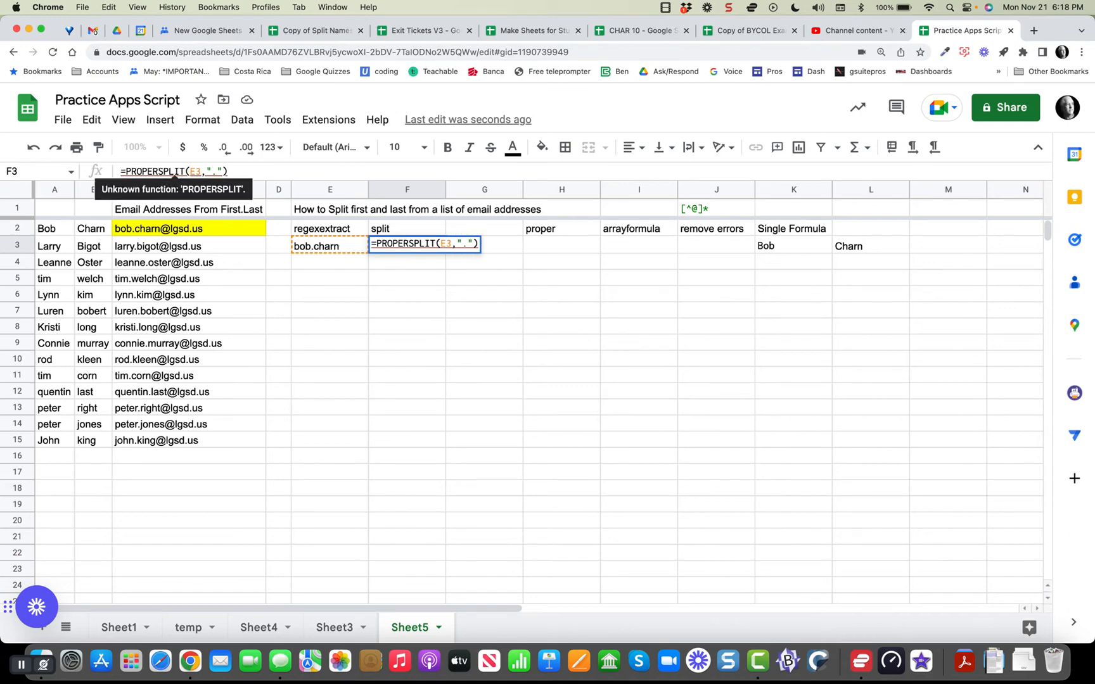
type("(")
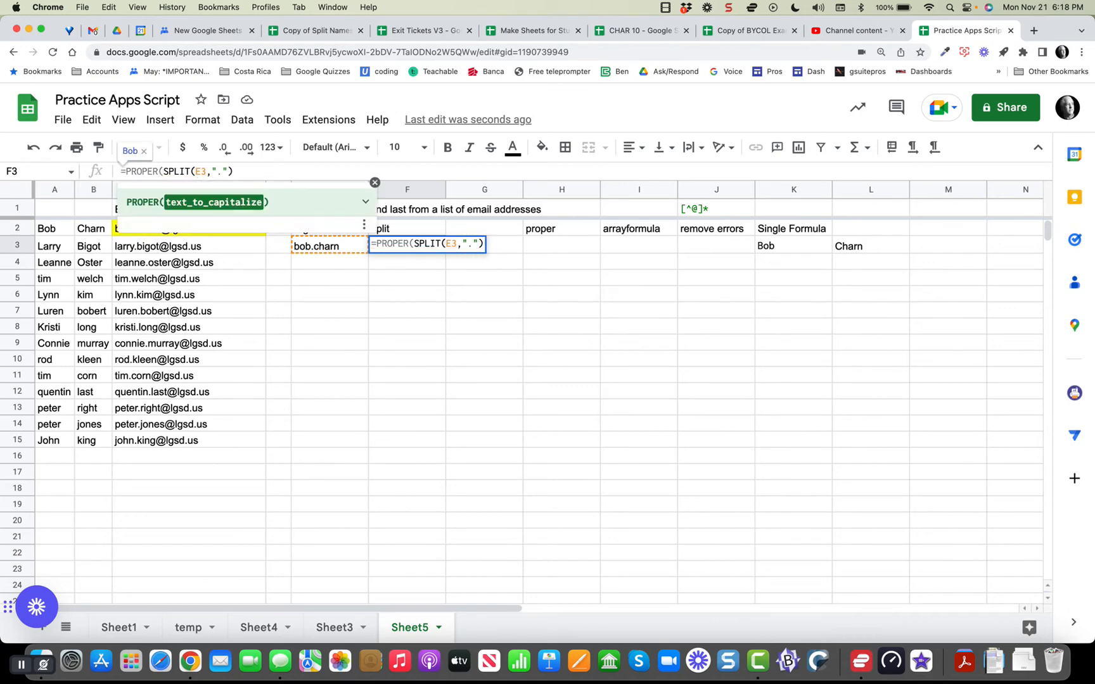
type(")")
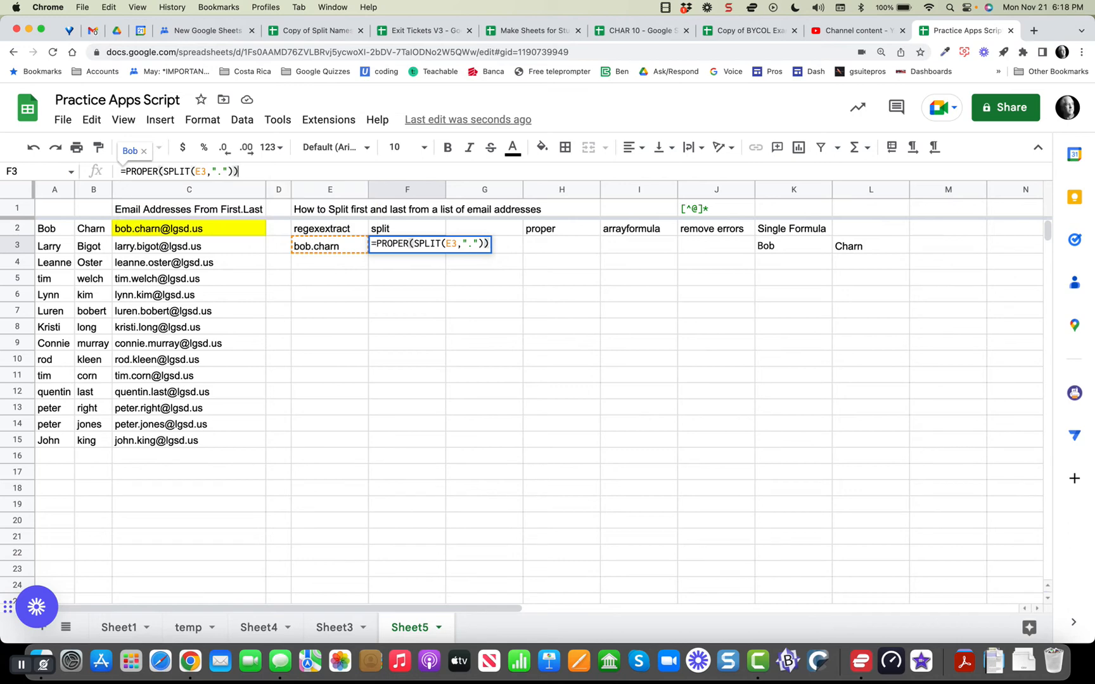
key("Return")
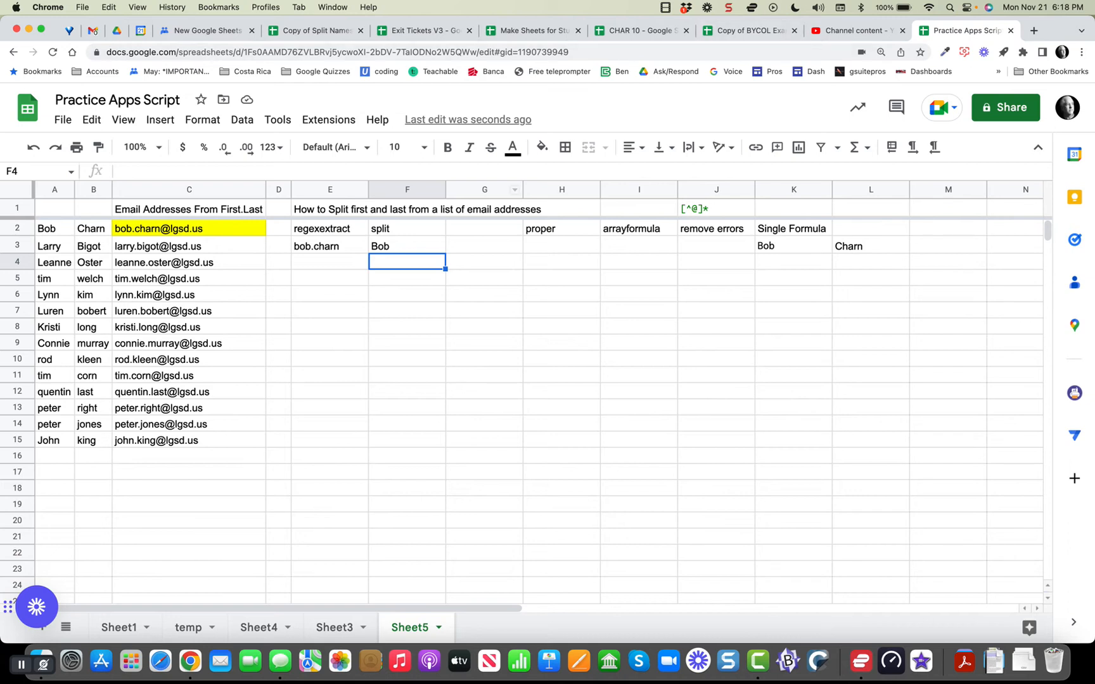
Remove the outer PROPER in F3 and place PROPER inside SPLIT instead.
left_click(728, 7)
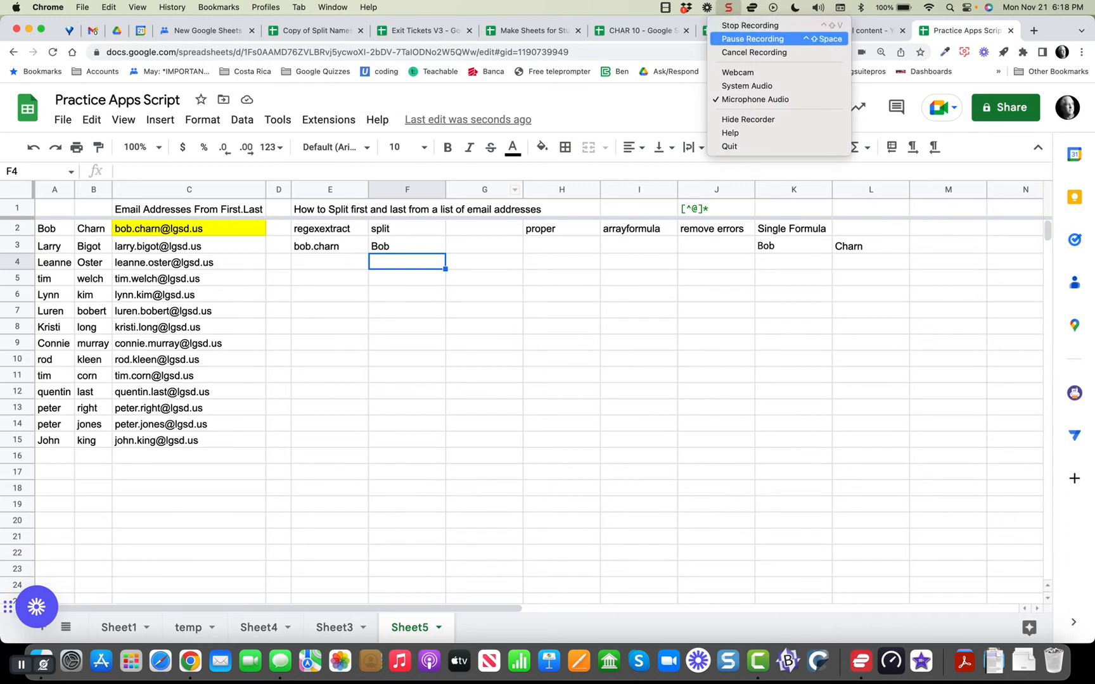
left_click(752, 39)
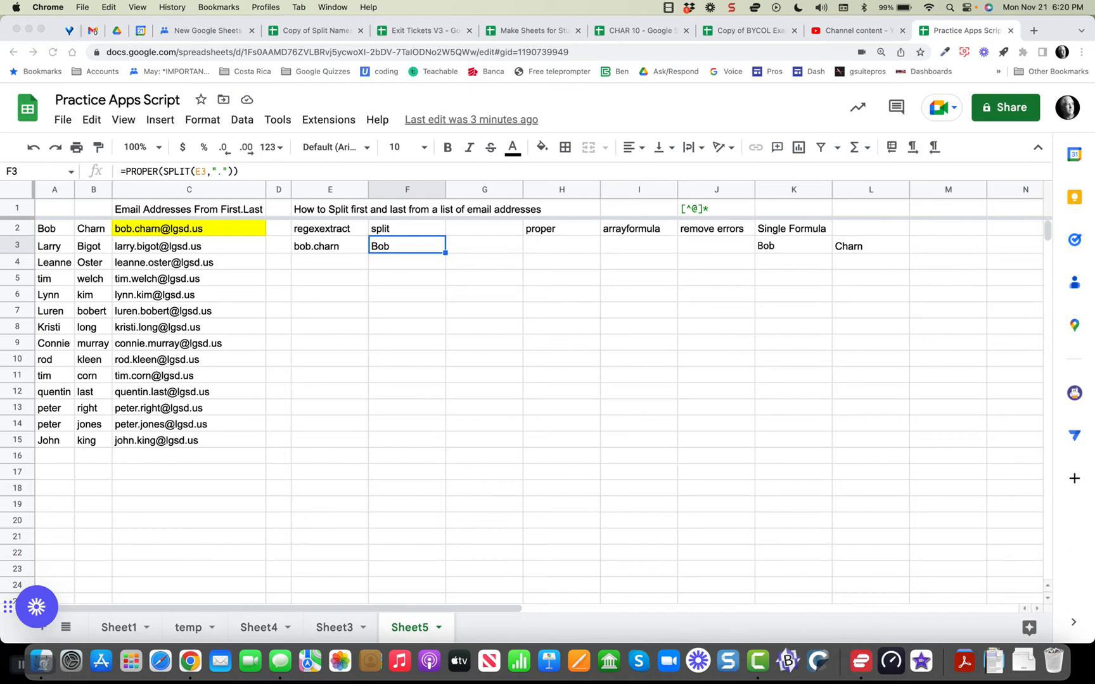
left_click(164, 172)
left_click(164, 172)
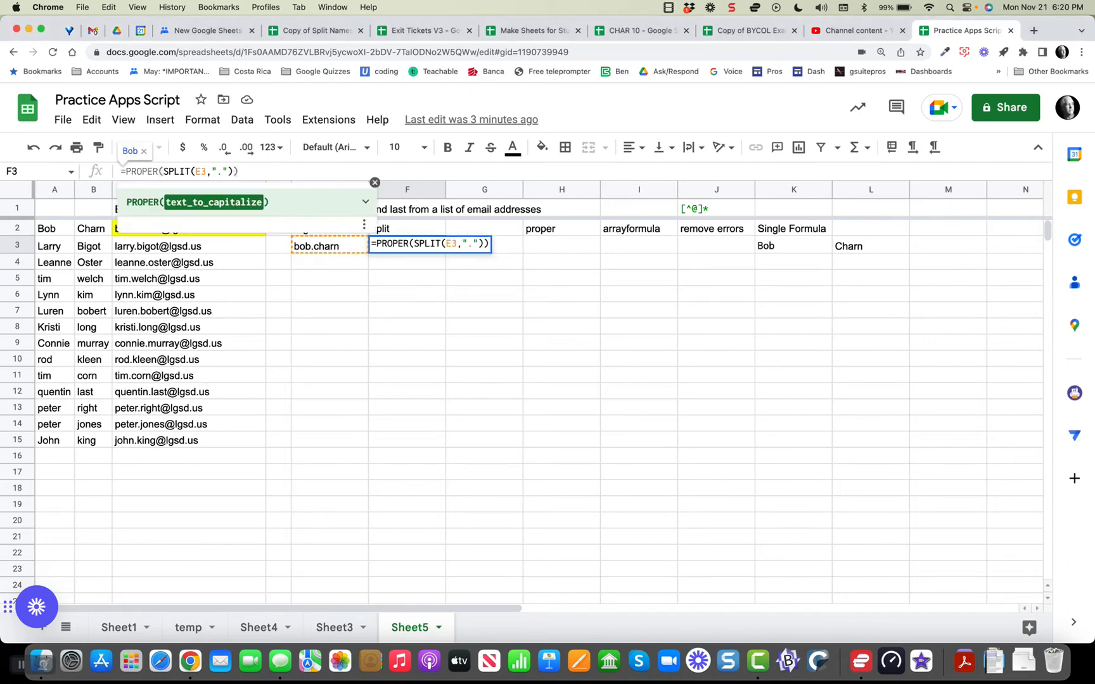
key("BackSpace")
key("BackSpace")
key("BackSpace")
key("BackSpace")
key("BackSpace")
key("BackSpace")
key("BackSpace")
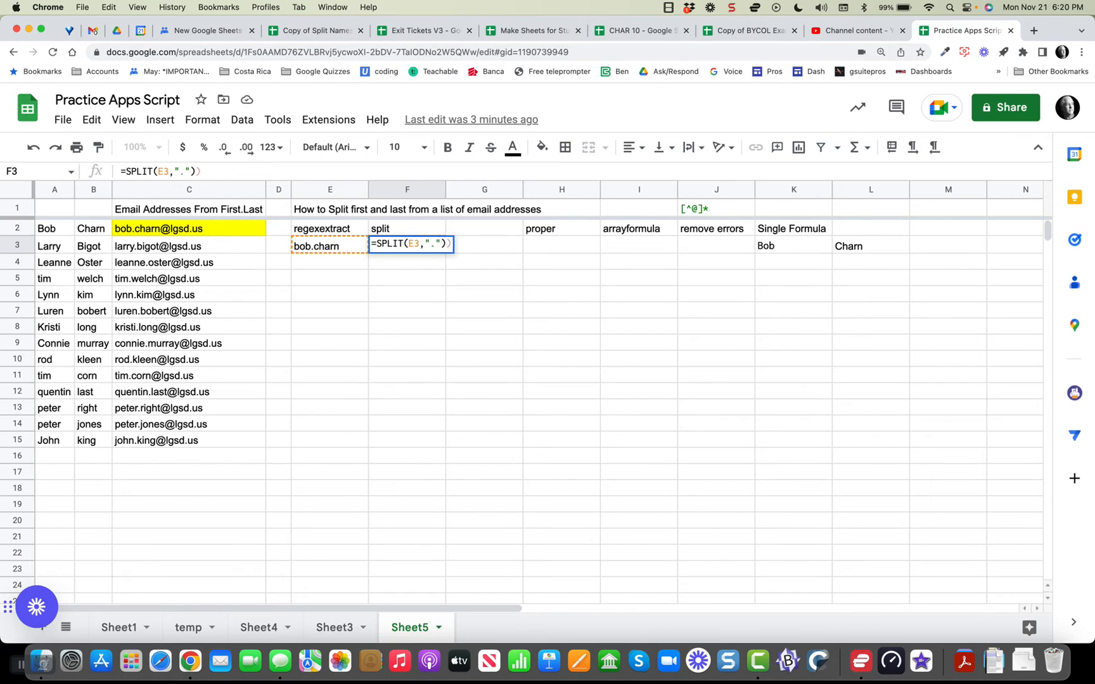
left_click(153, 172)
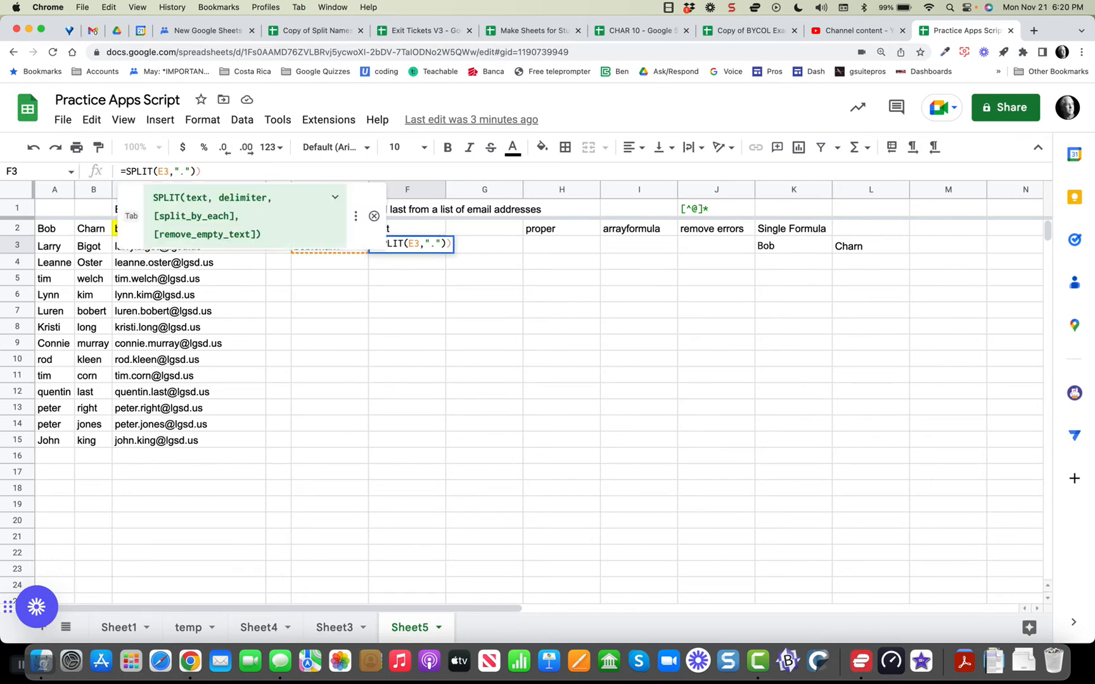
type("(PROPER")
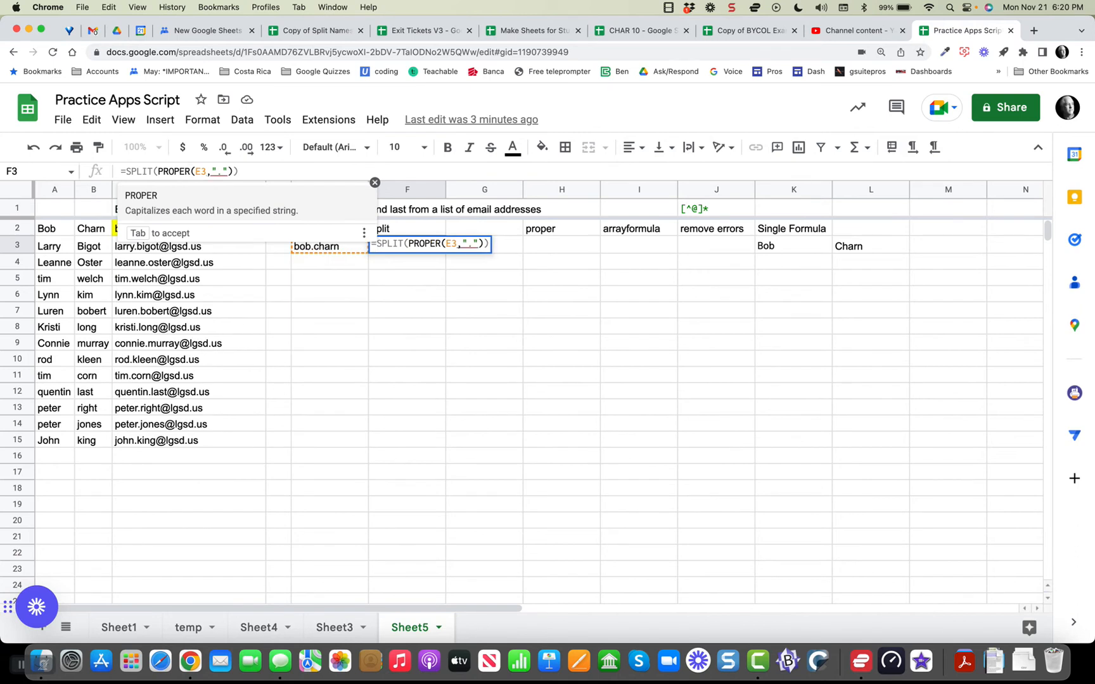
left_click(205, 172)
left_click(240, 172)
key("Return")
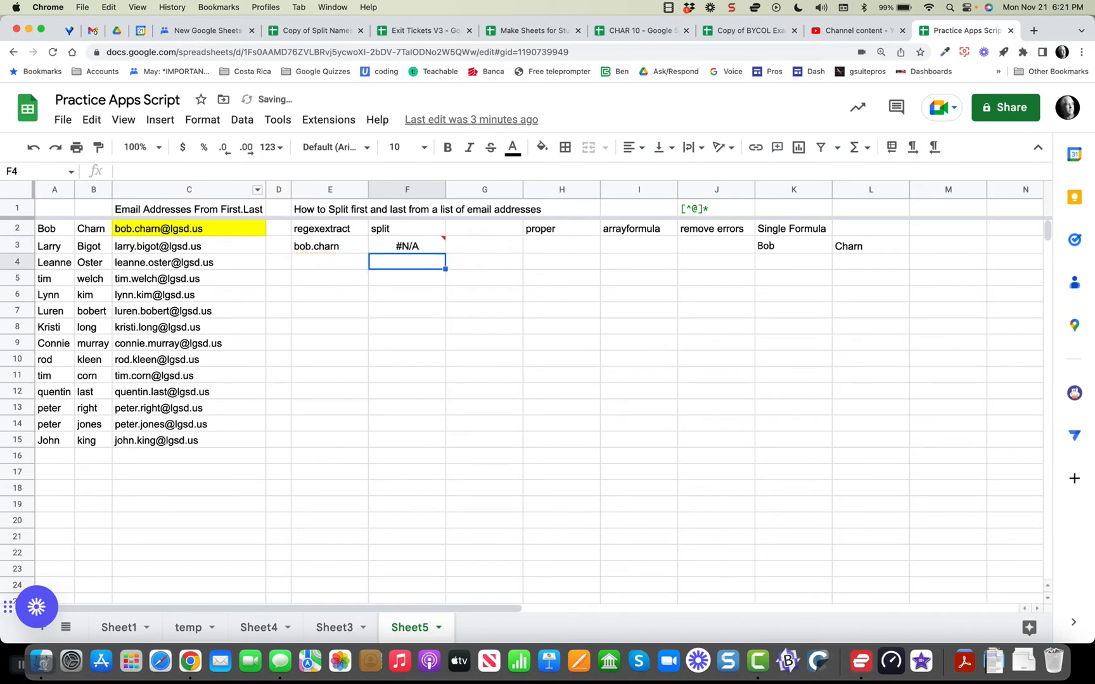
key("Up")
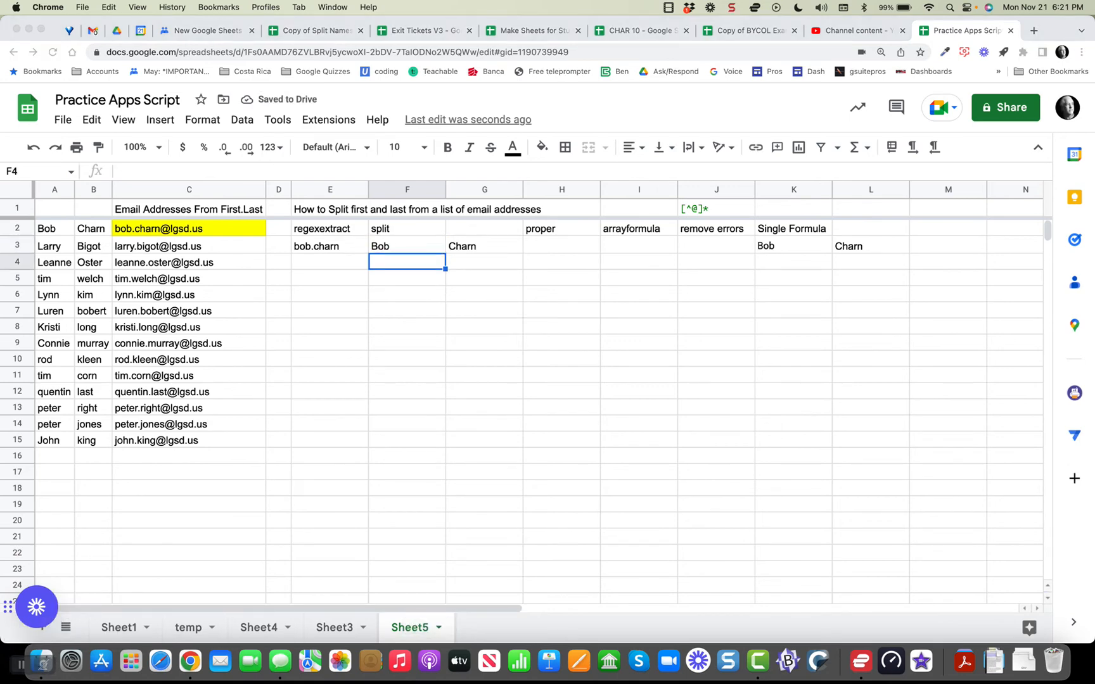
left_click(407, 246)
double_click(406, 246)
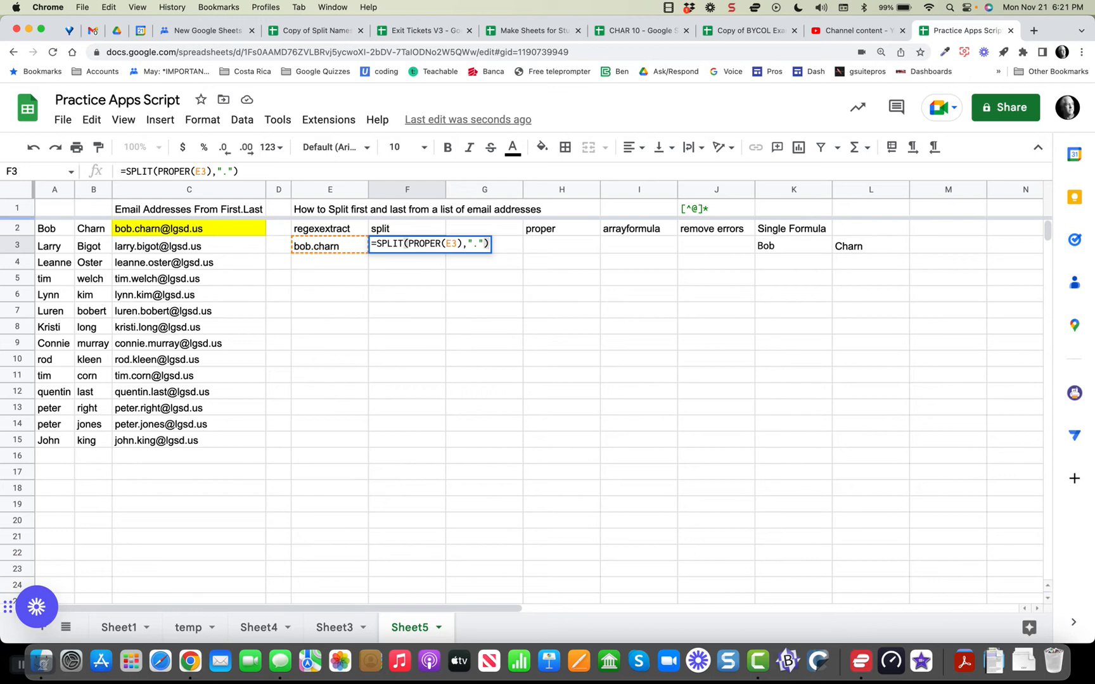
key("Return")
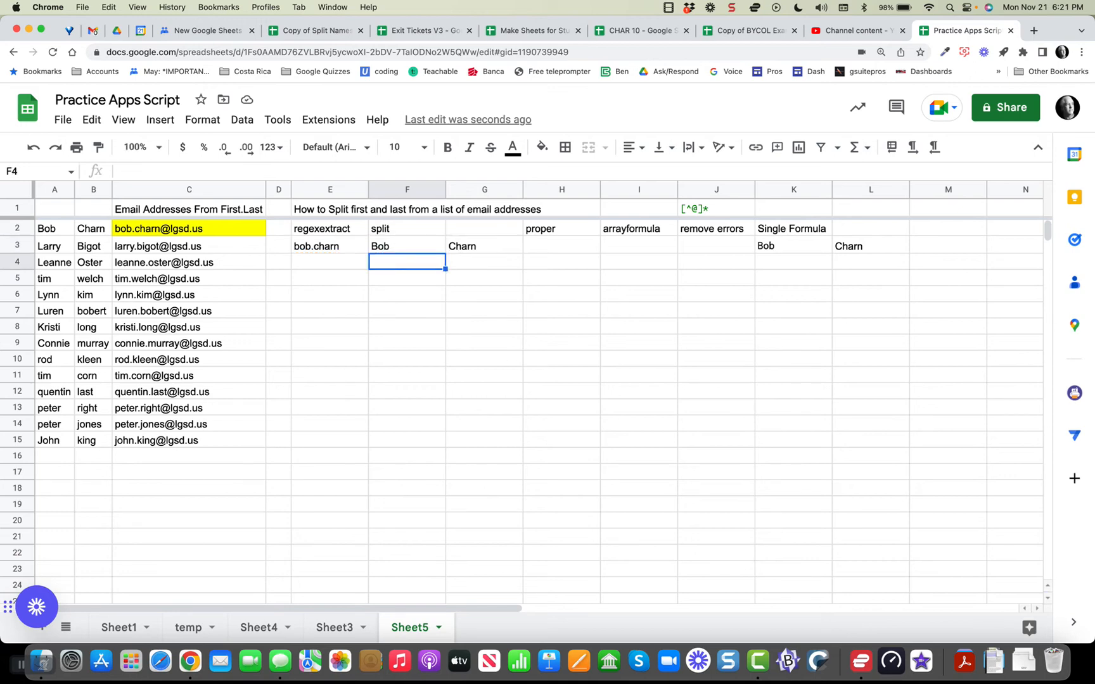
left_click(329, 246)
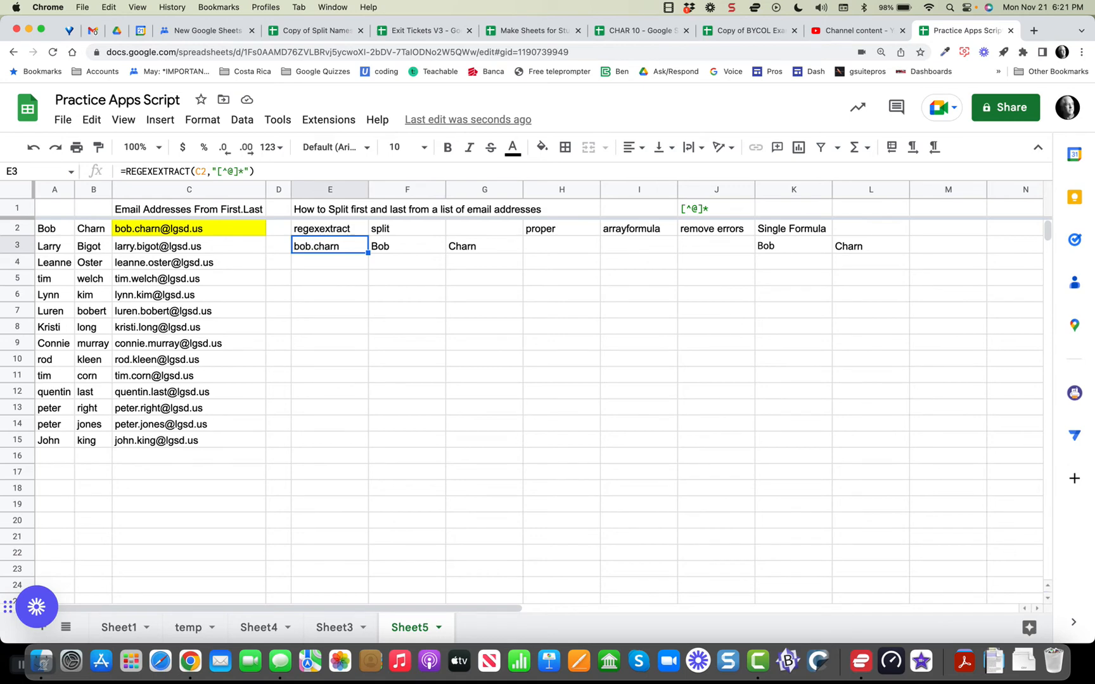
left_click(177, 229)
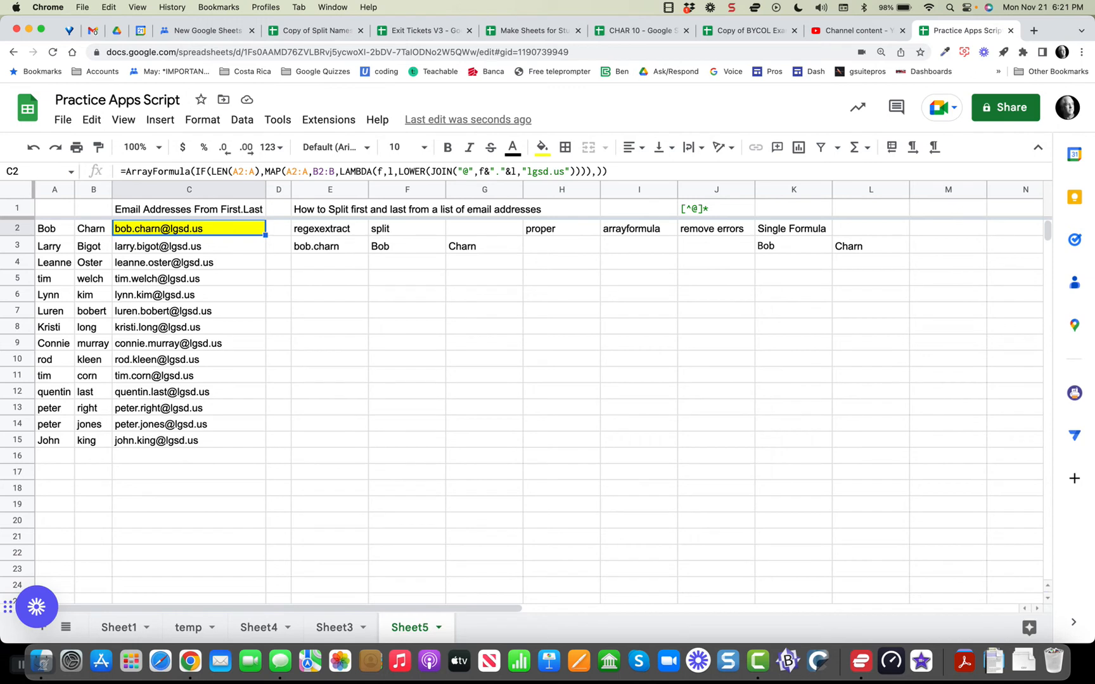
left_click(330, 246)
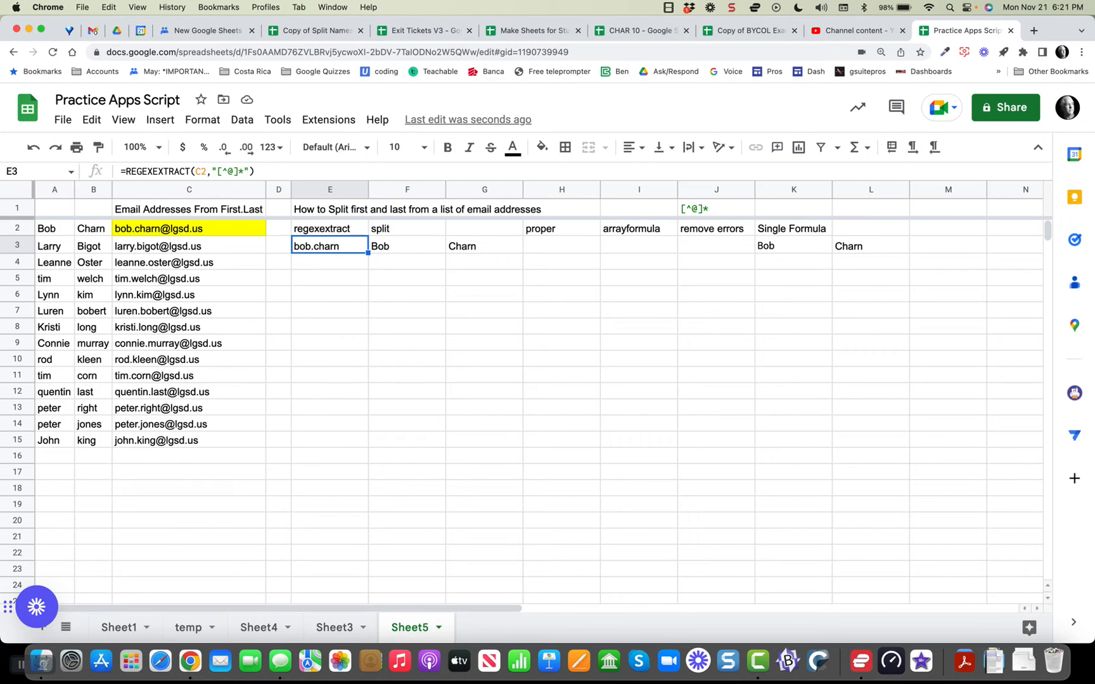
left_click(407, 246)
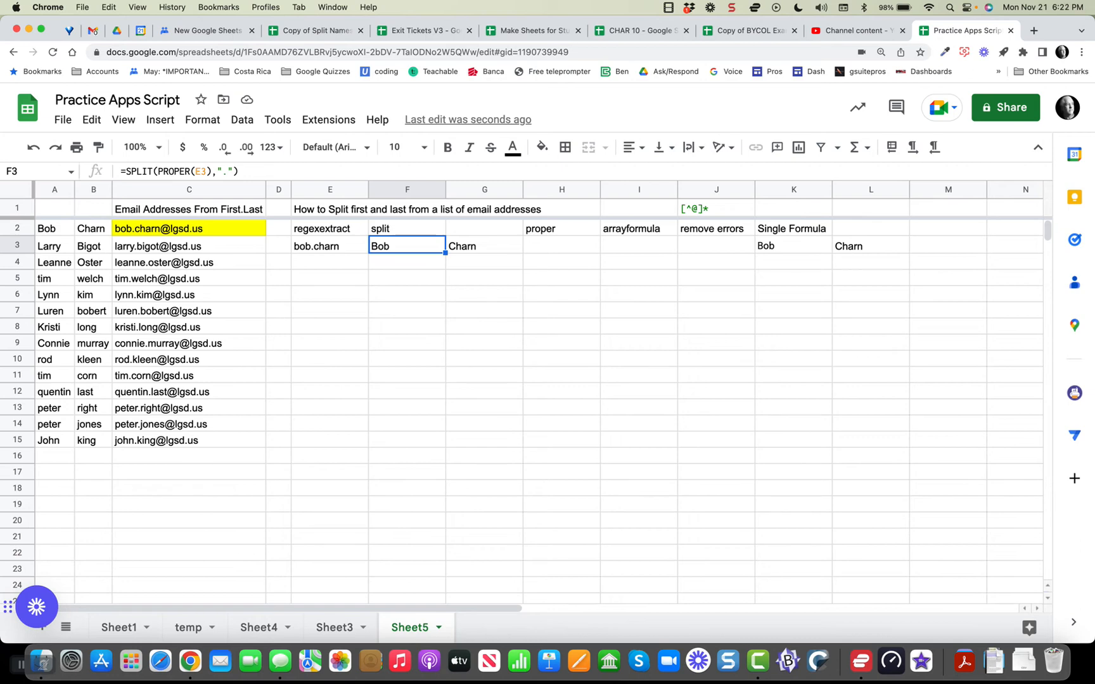
left_click(561, 228)
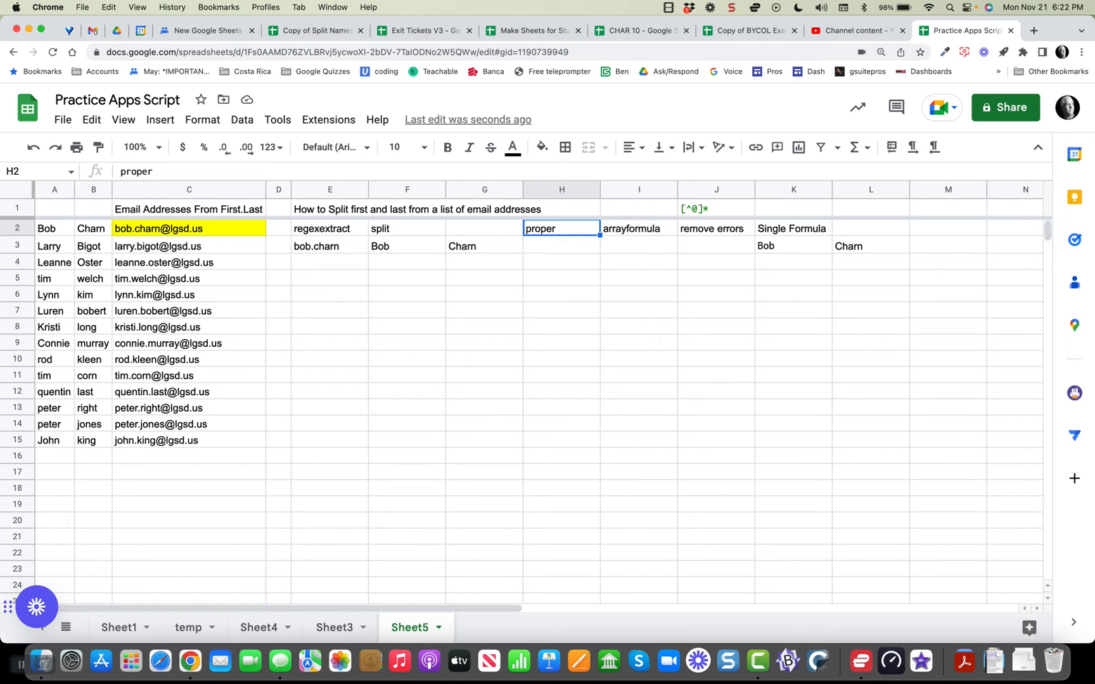
Drag the proper label from H2 into G2 above Charn, then review F3's formula.
left_click_drag(553, 221, 485, 227)
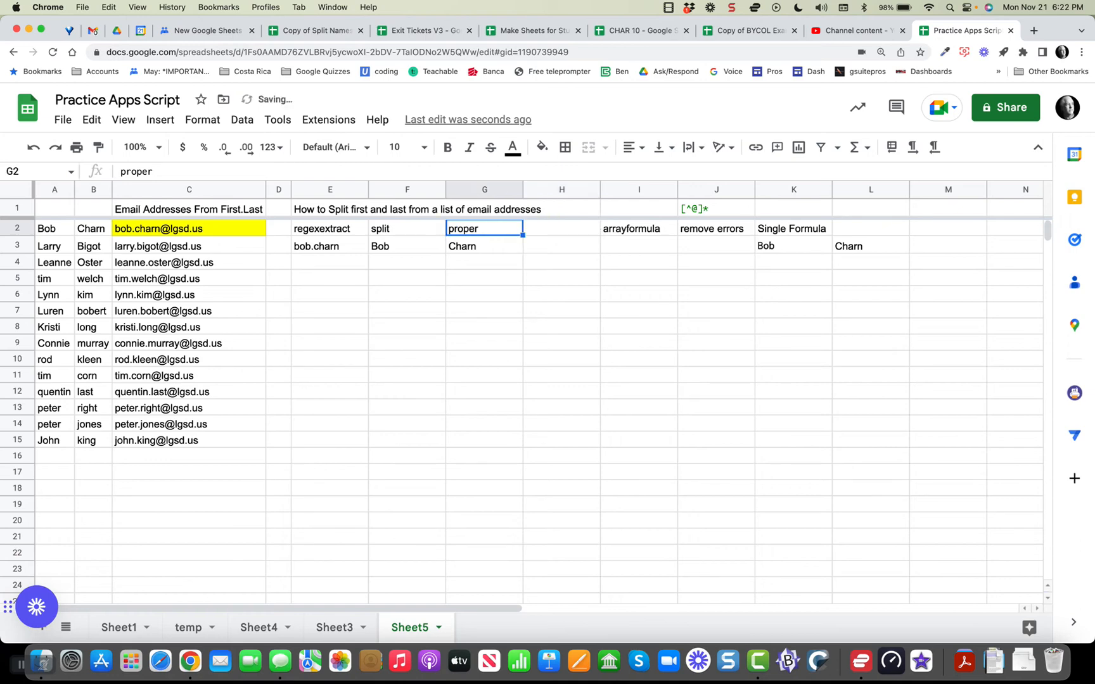
left_click(407, 246)
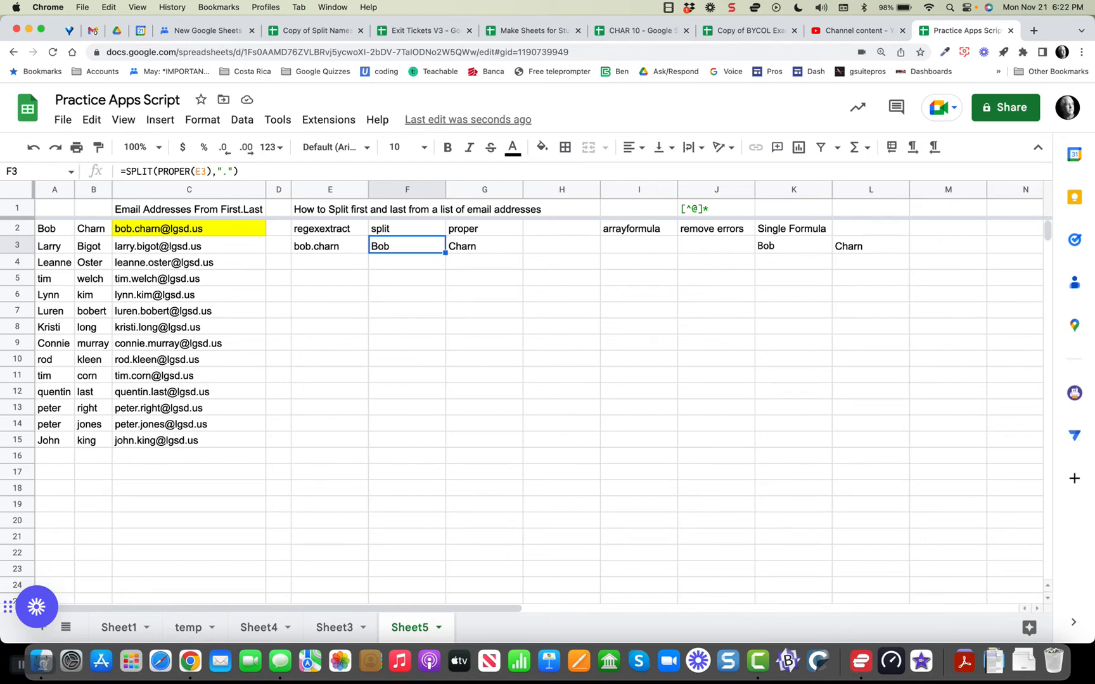
left_click(22, 664)
left_click(201, 171)
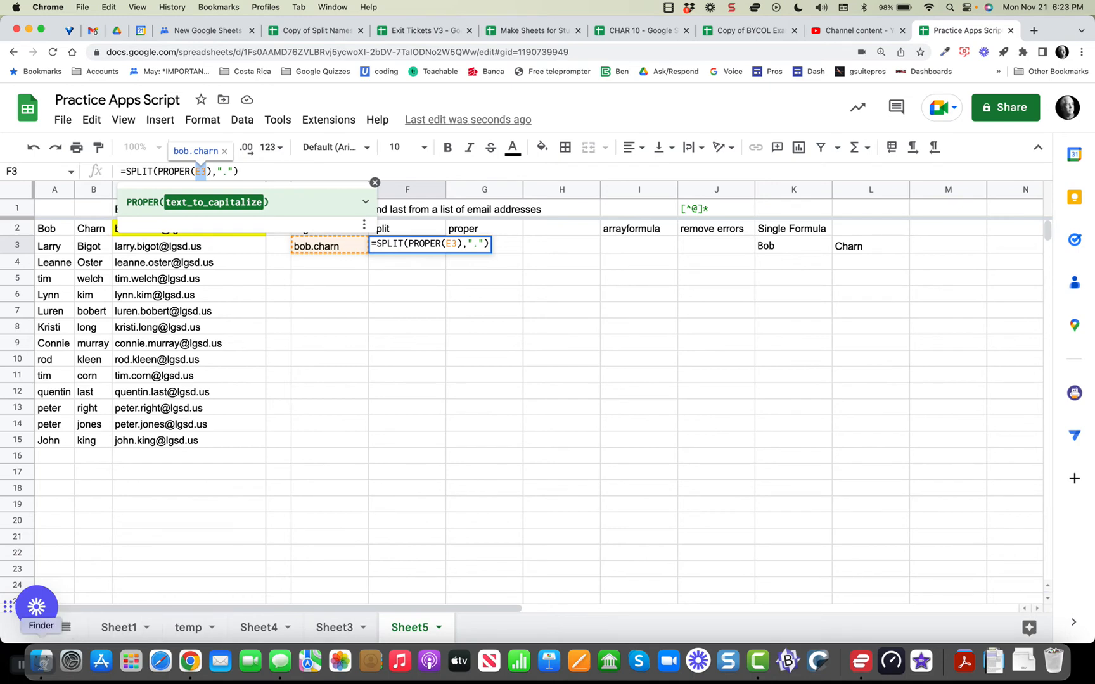
Replace E3 with C2 in F3, giving =SPLIT(PROPER(C2),".").
left_click(22, 665)
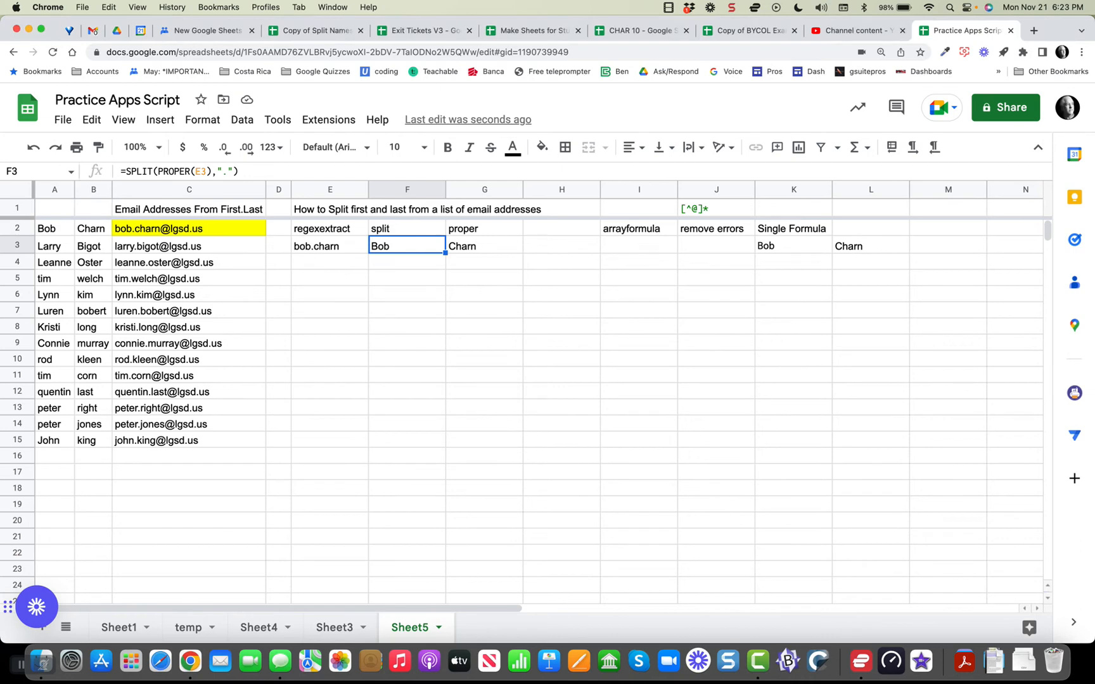
key("Return")
key("BackSpace")
key("BackSpace")
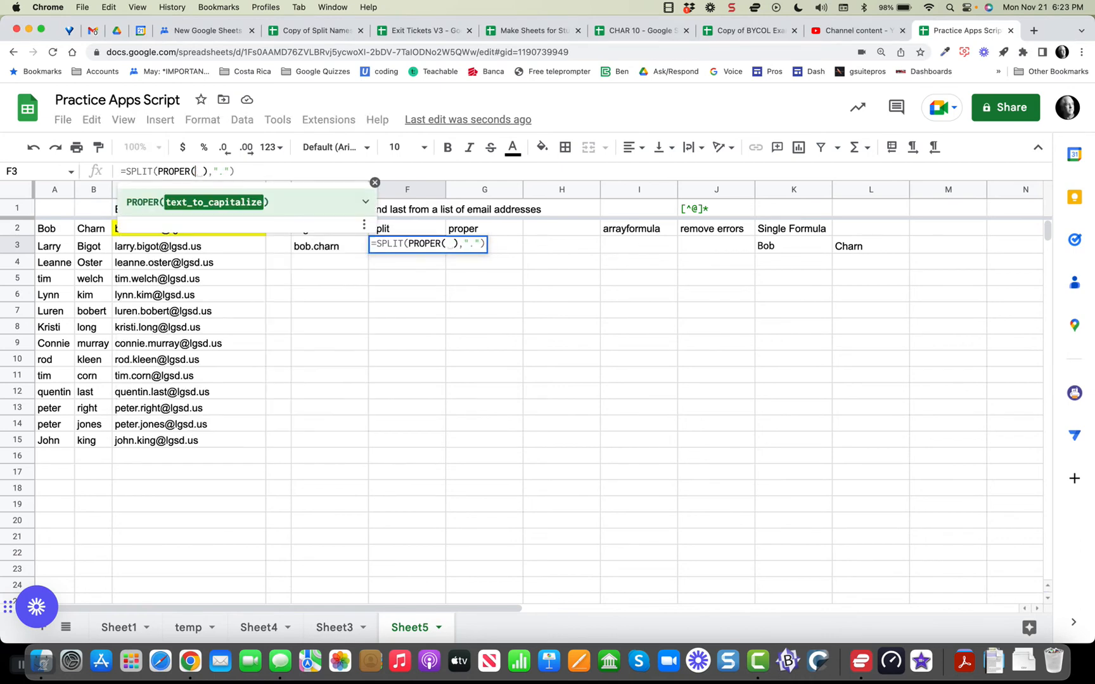
type("C2")
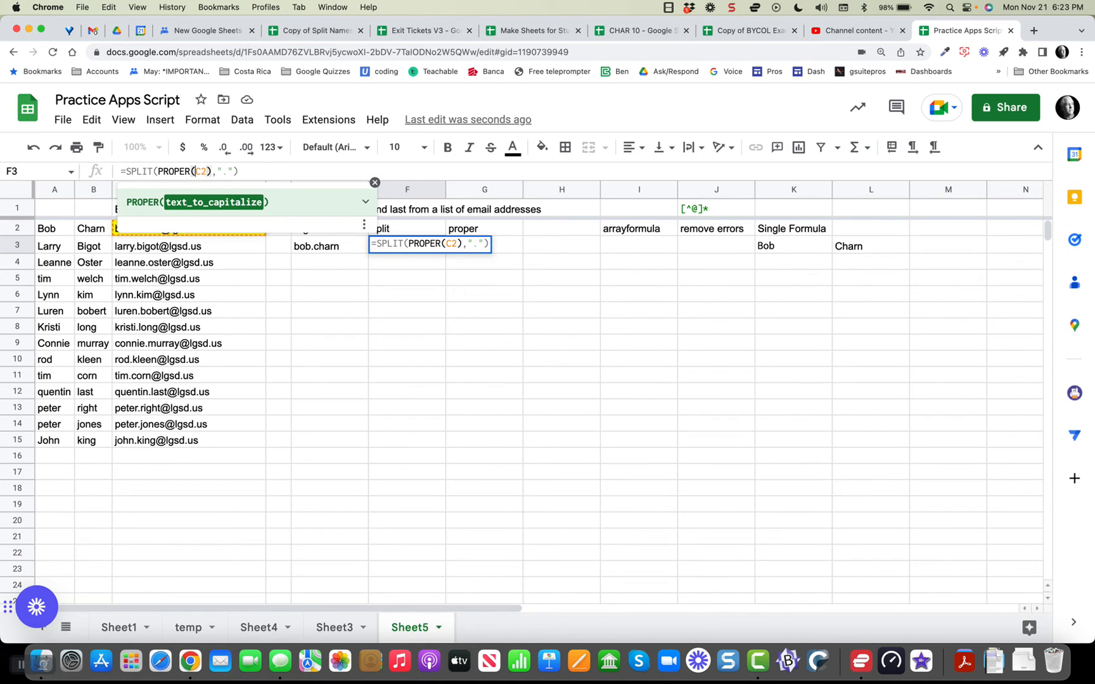
type("R")
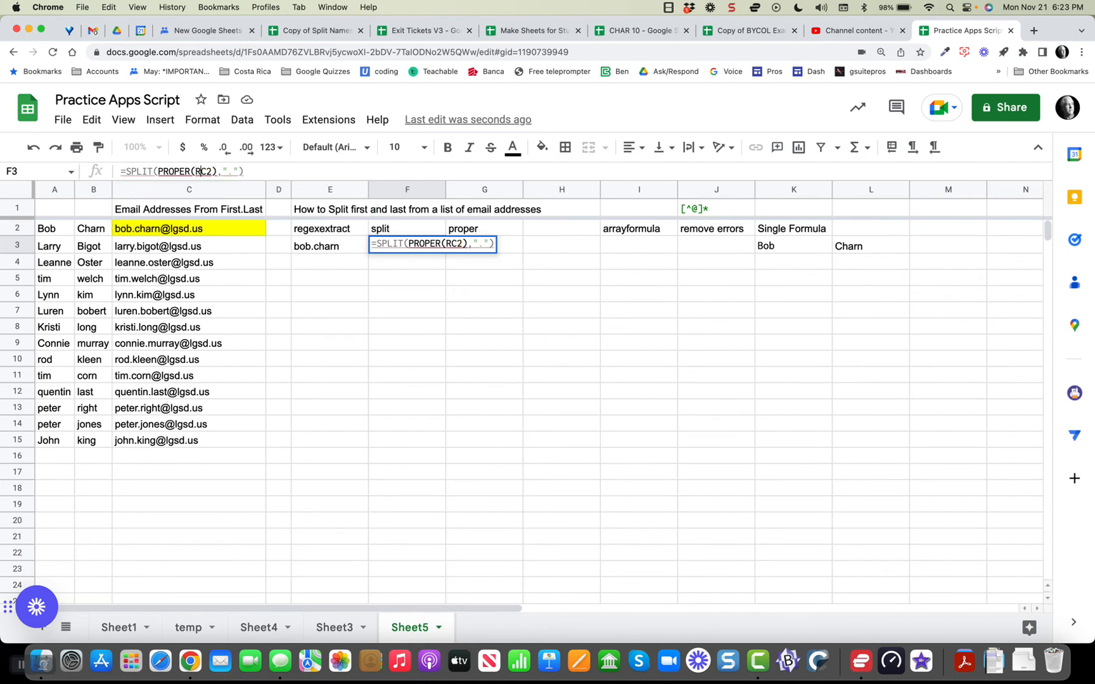
key("BackSpace")
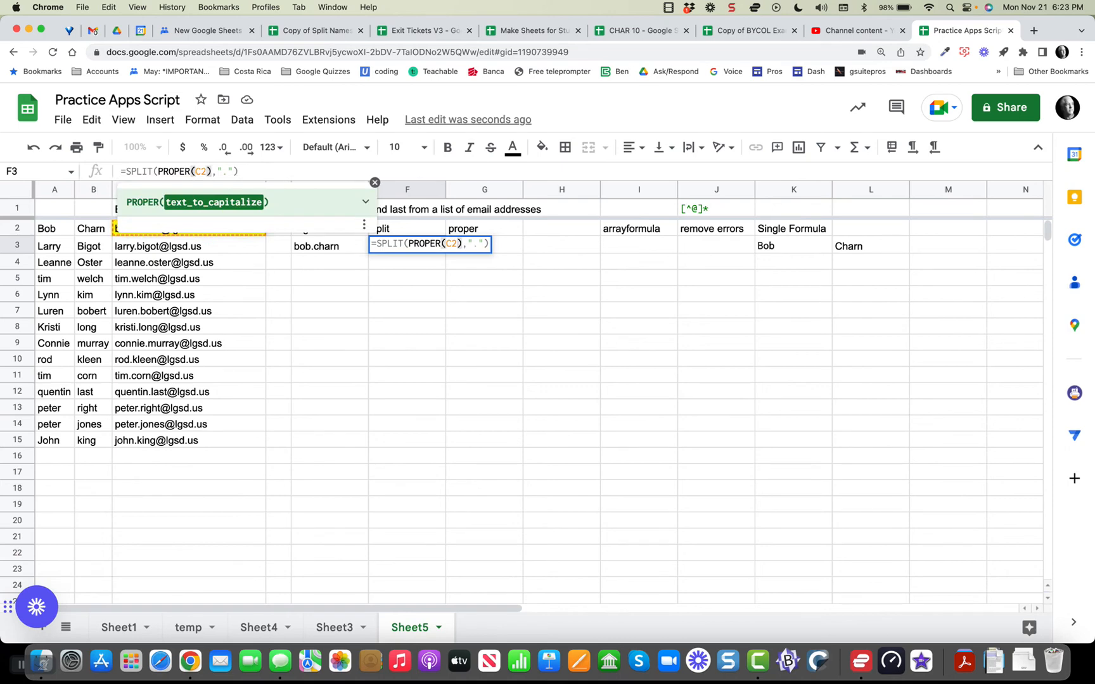
key("Return")
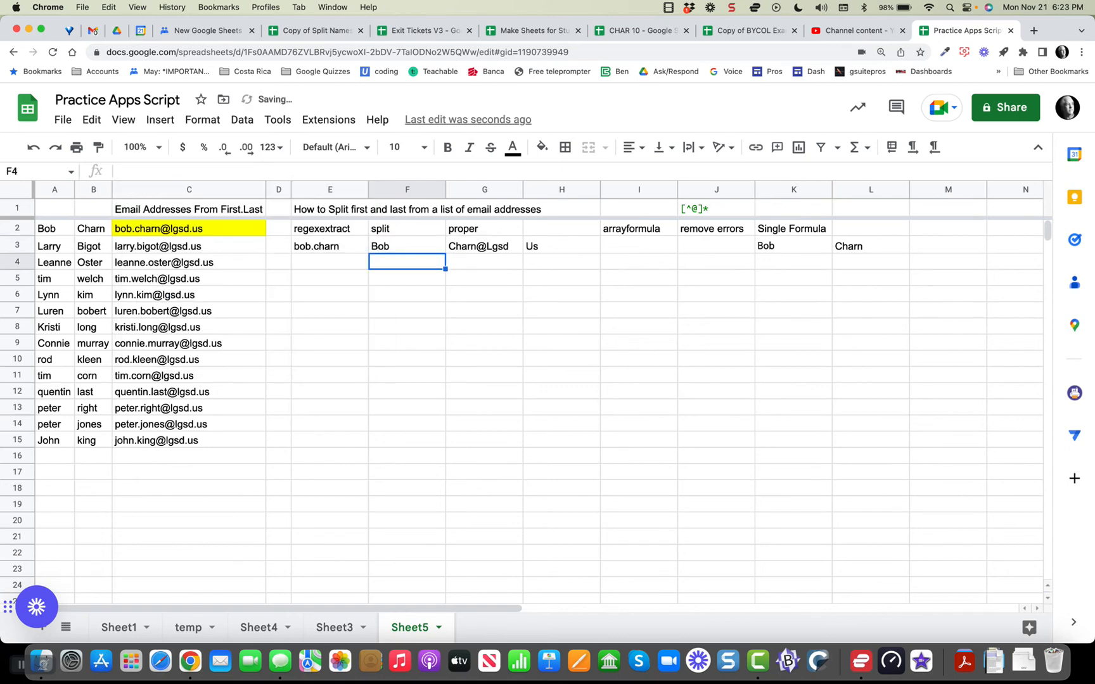
left_click(189, 228)
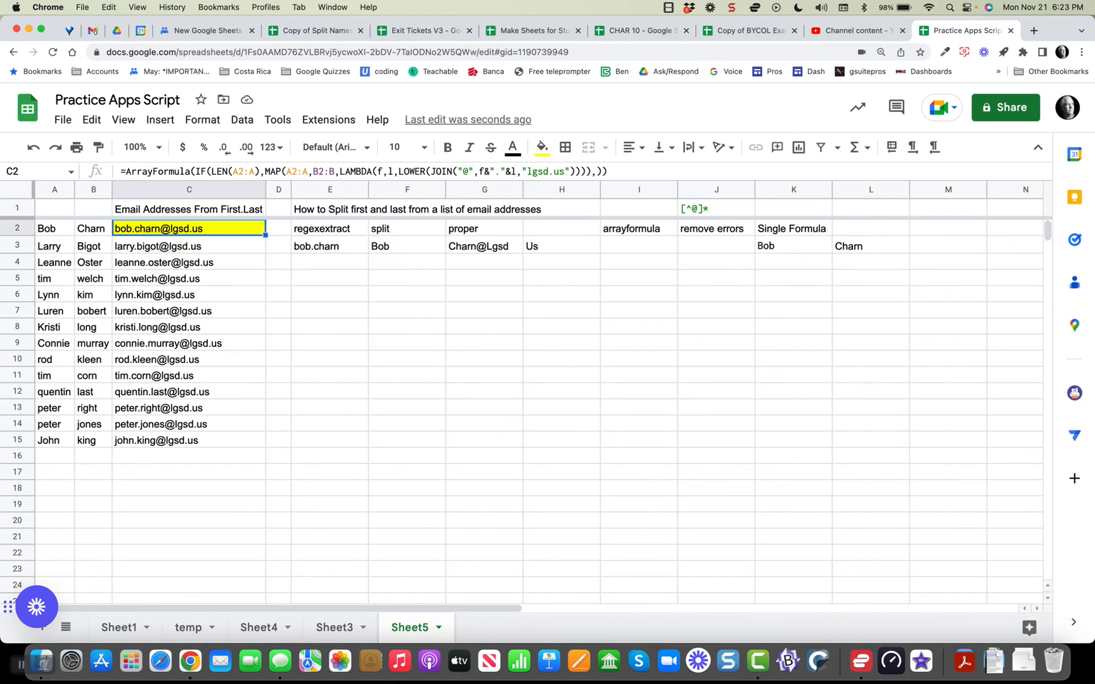
Paste E3's REGEXEXTRACT expression over C2 inside F3's PROPER, nesting it in the split formula.
left_click(329, 246)
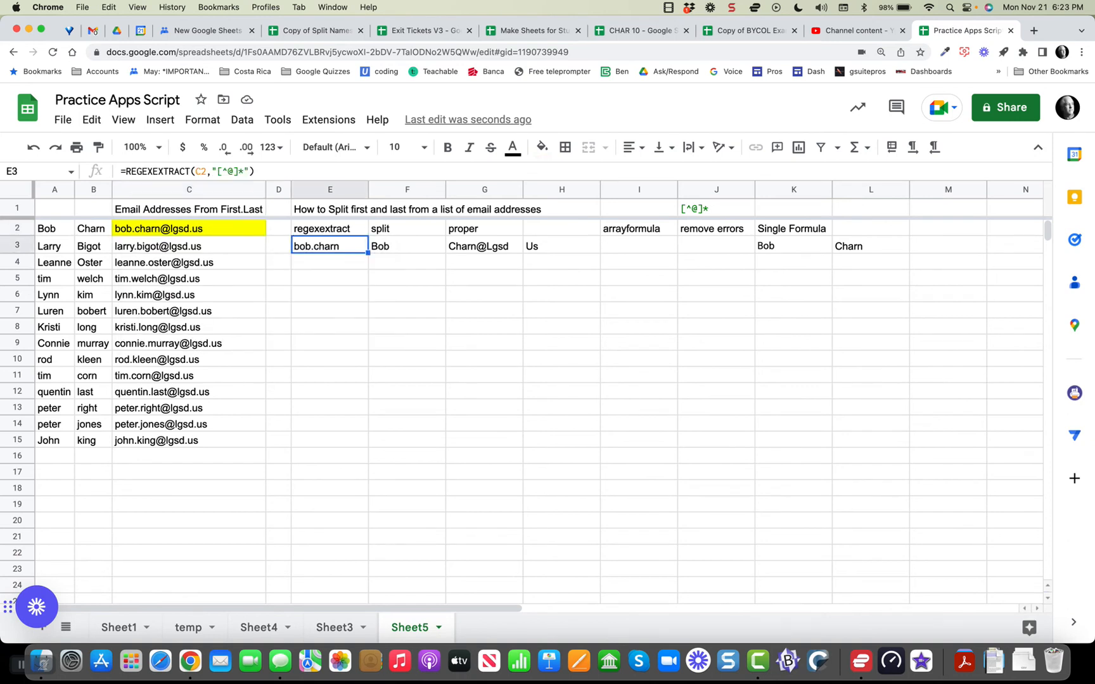
left_click_drag(125, 172, 255, 172)
key("super+c")
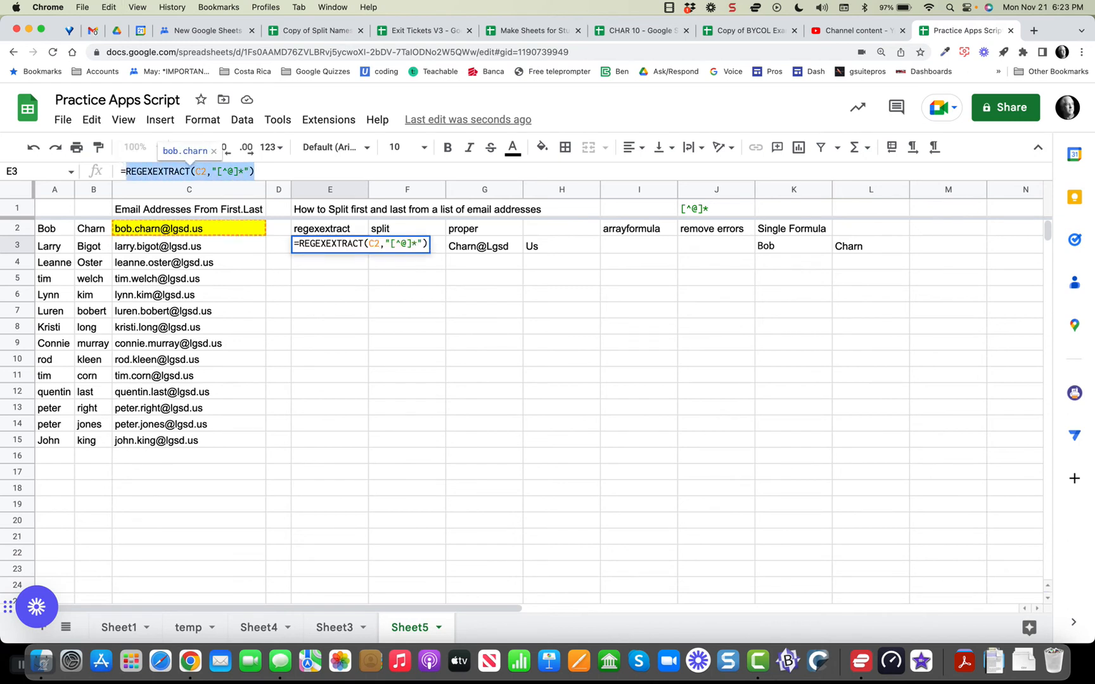
key("Return")
left_click(407, 245)
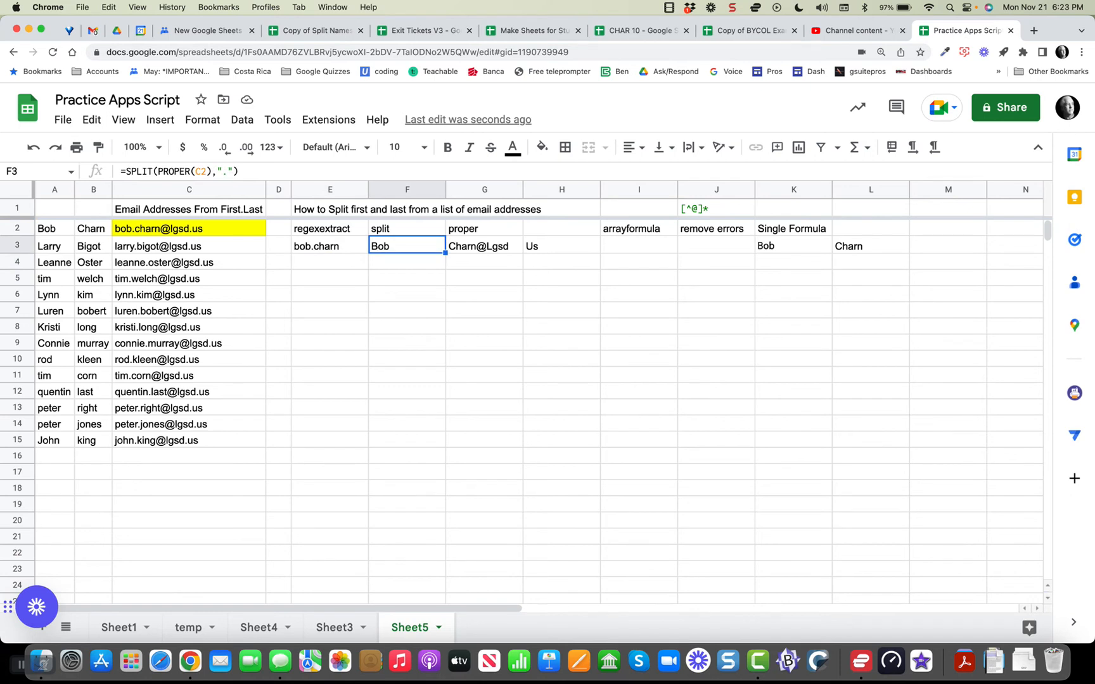
left_click_drag(195, 171, 207, 171)
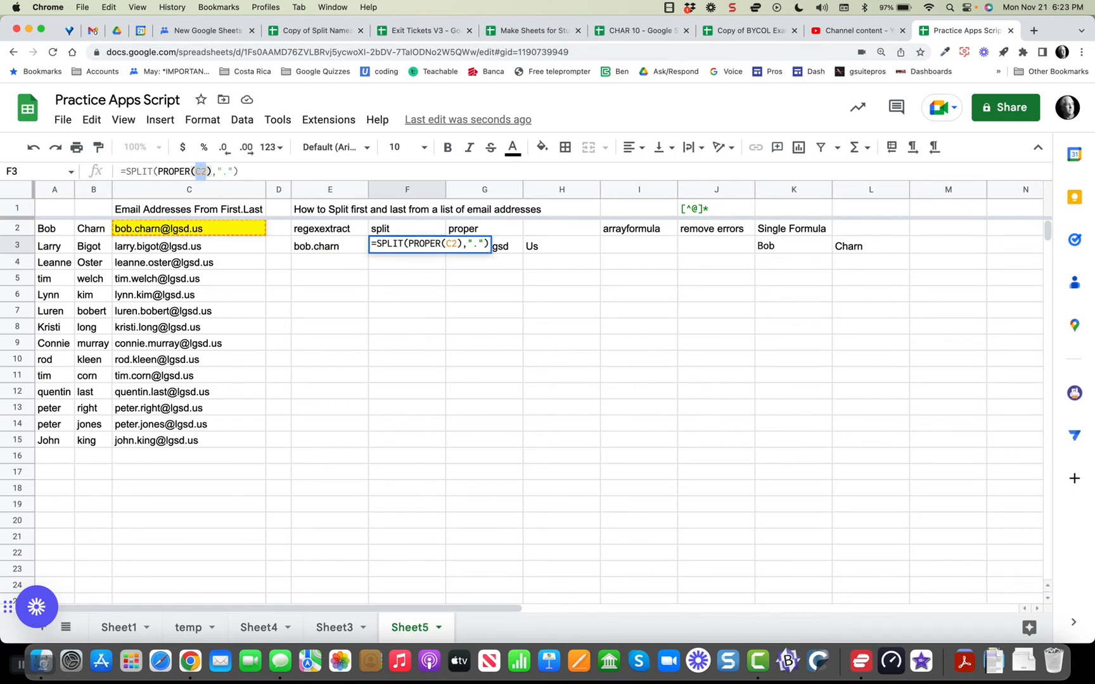
key("super+v")
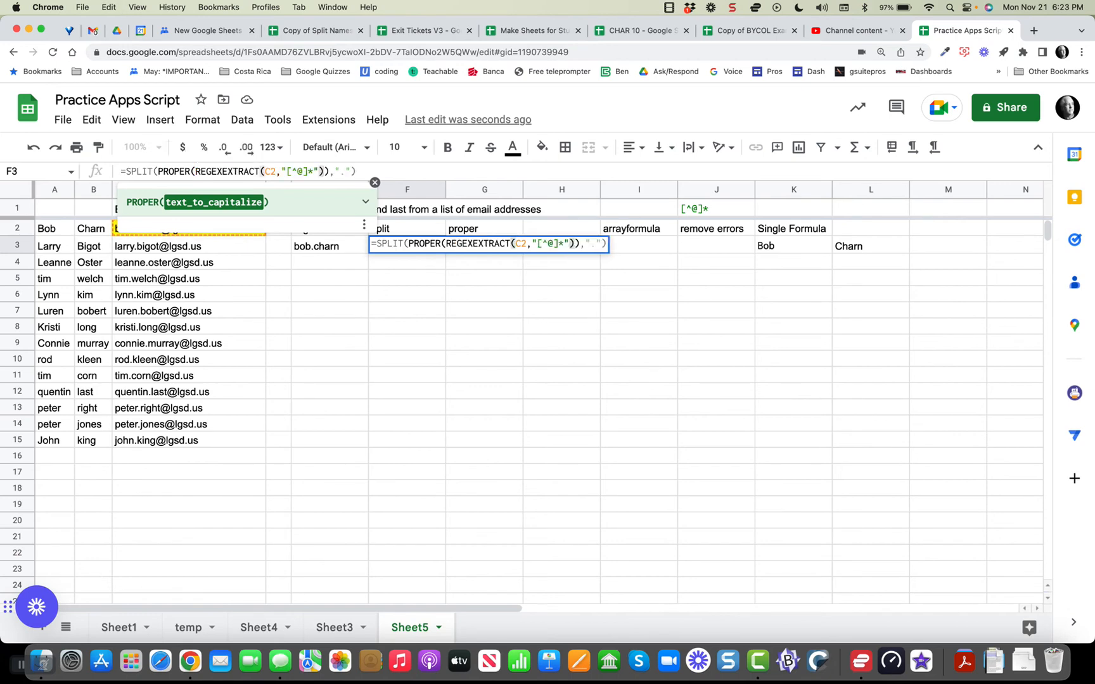
key("Return")
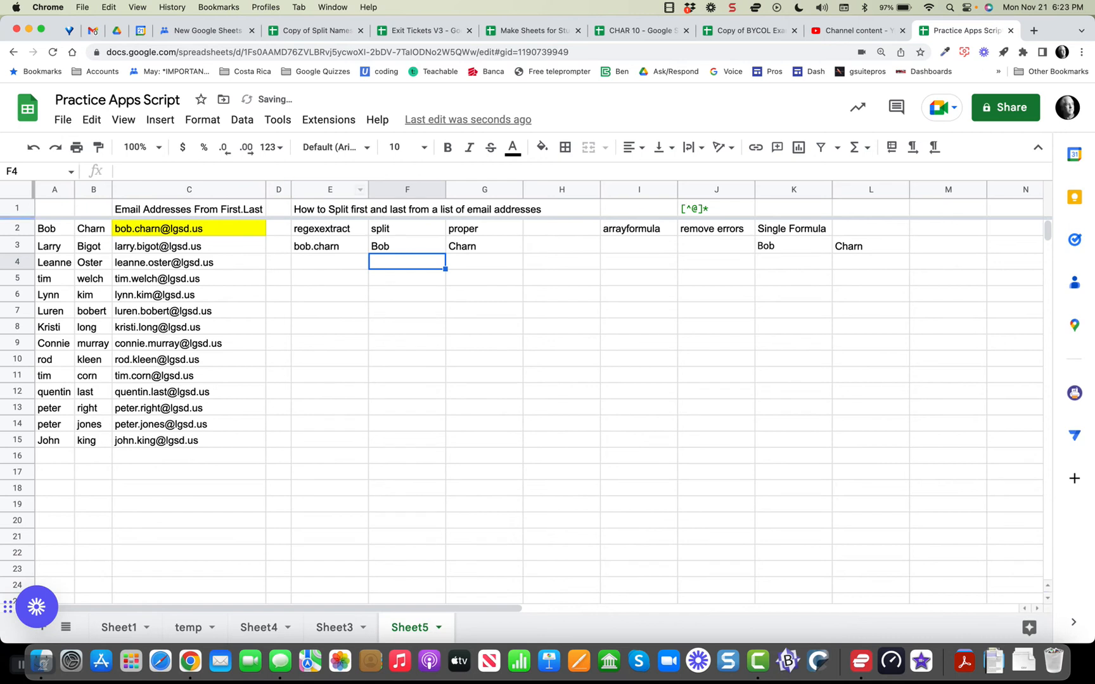
Delete the standalone REGEXEXTRACT result in E3 and review the combined F3 formula.
left_click(407, 246)
left_click(329, 246)
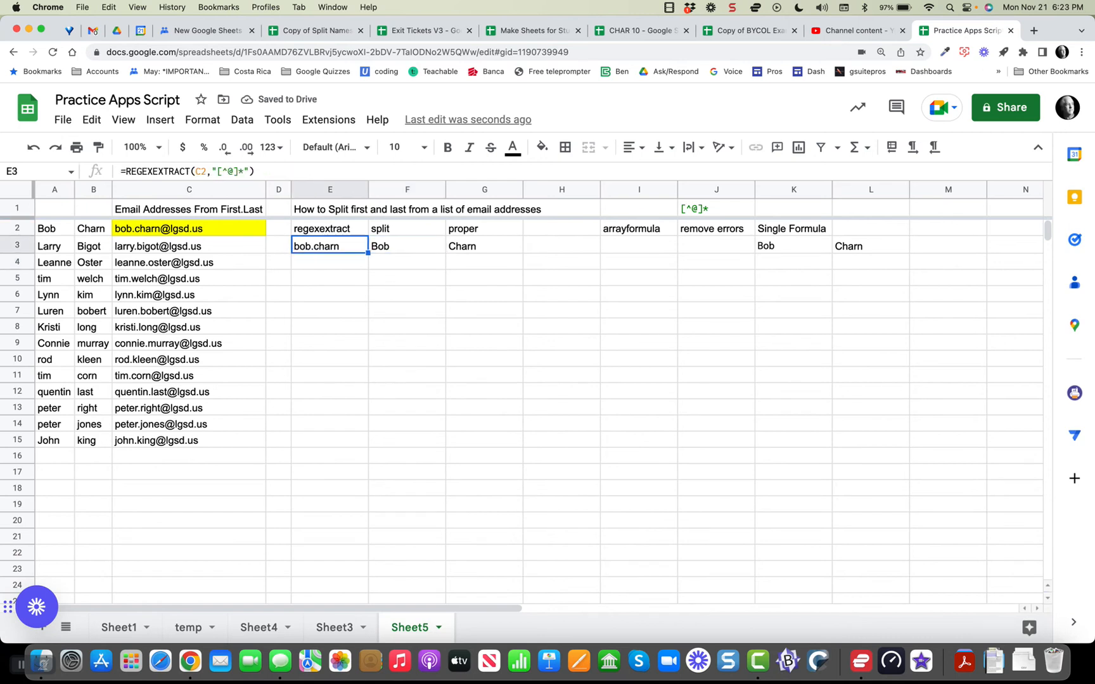
key("Delete")
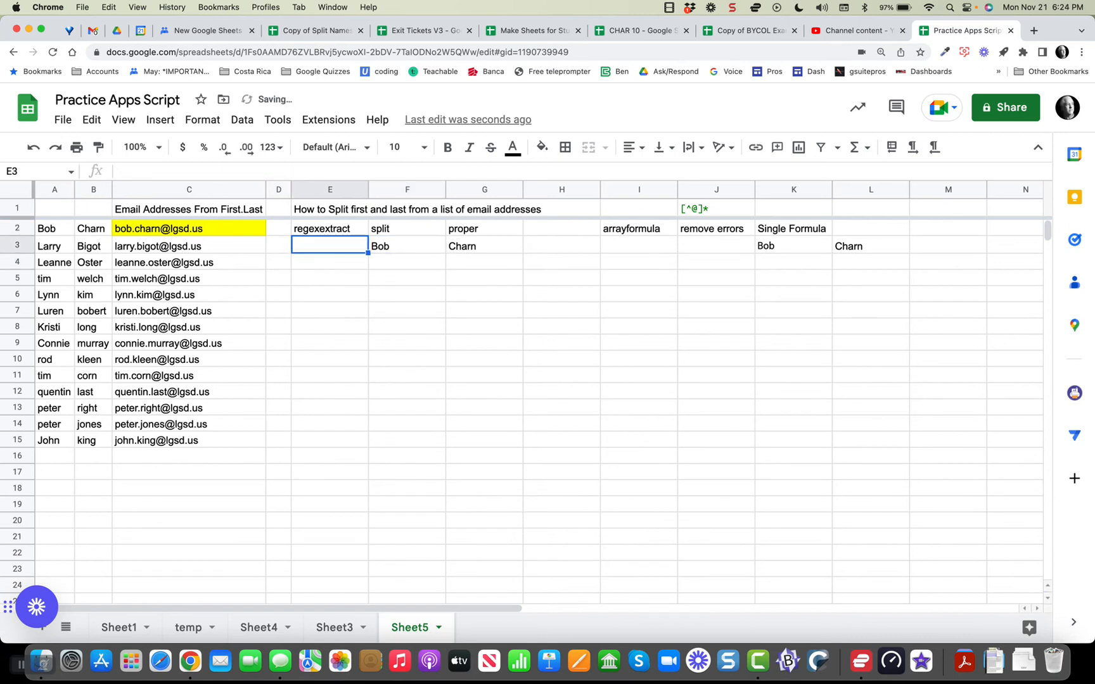
left_click(407, 246)
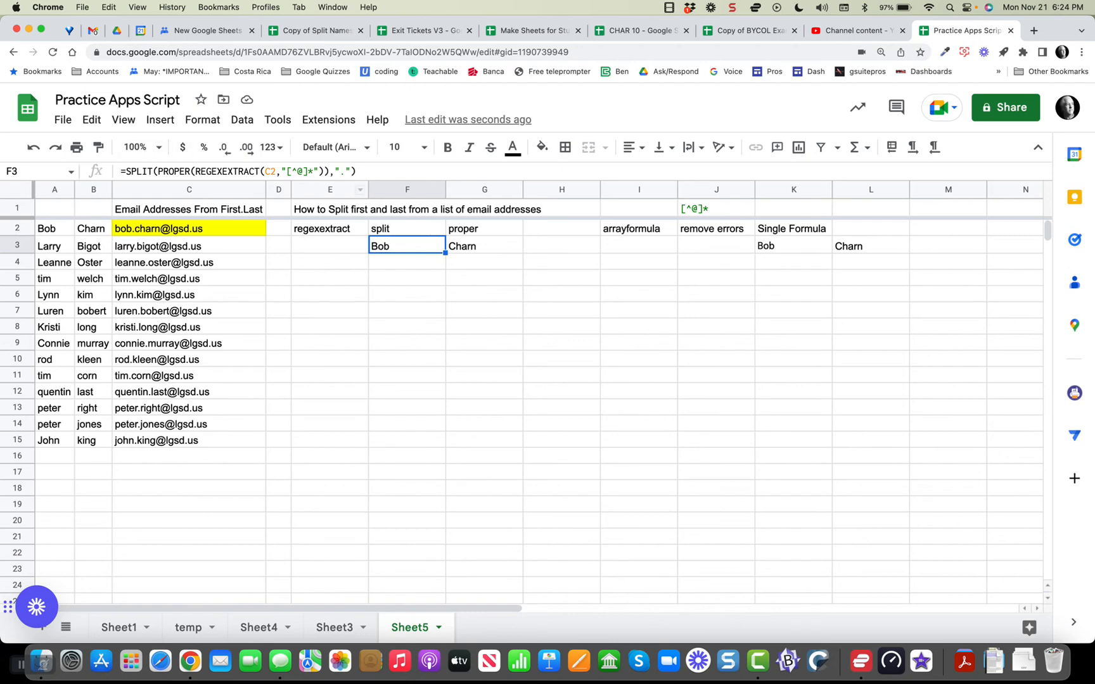
left_click_drag(445, 253, 445, 463)
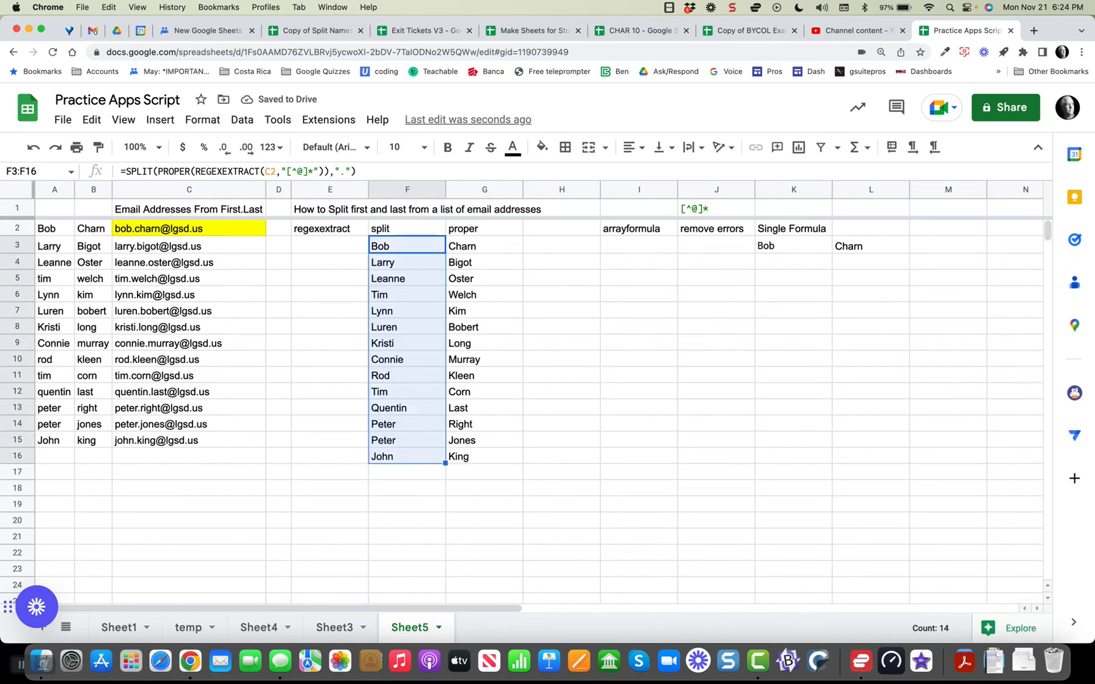
key("Delete")
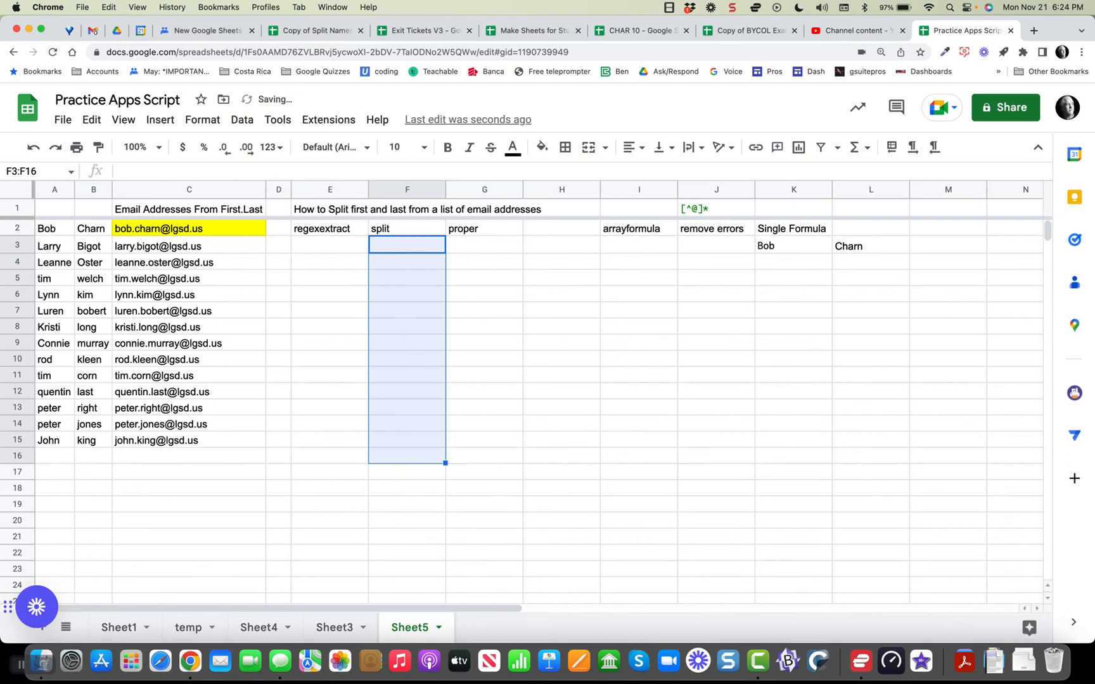
left_click(407, 229)
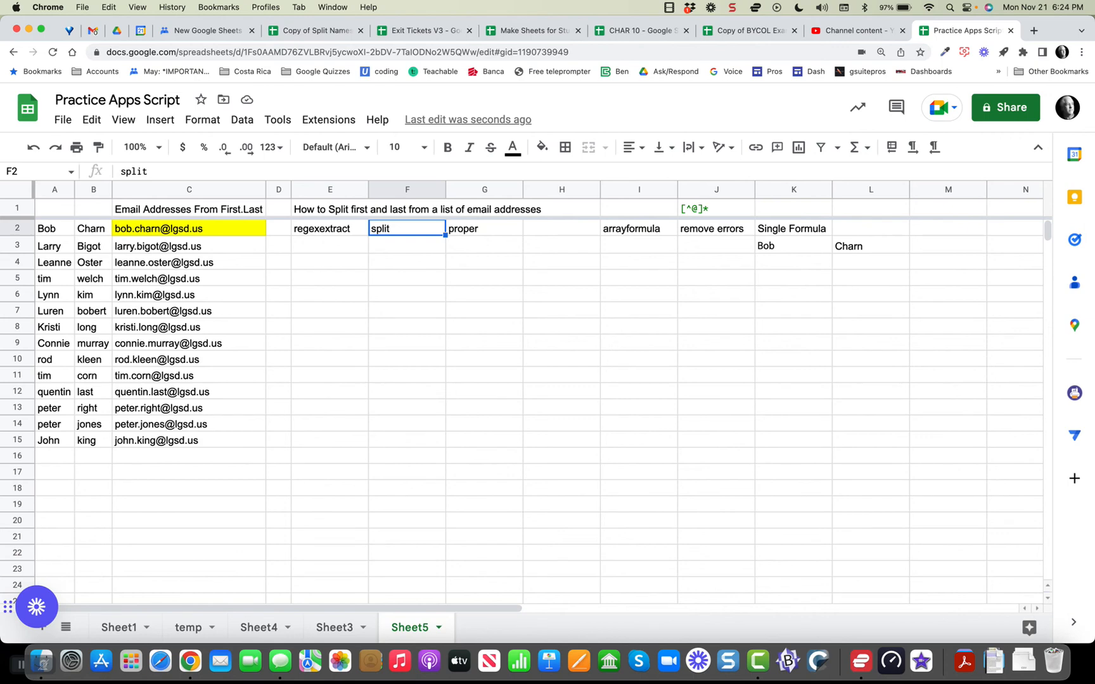
key("super+z")
left_click(407, 279)
left_click_drag(407, 262, 407, 456)
key("Delete")
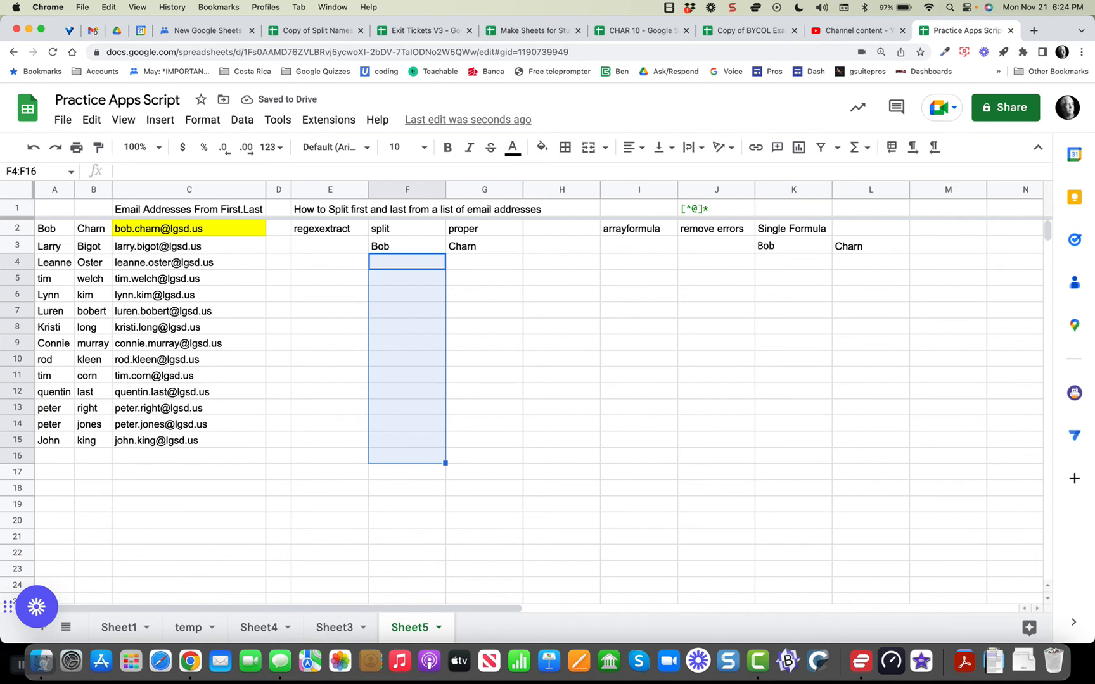
left_click(407, 246)
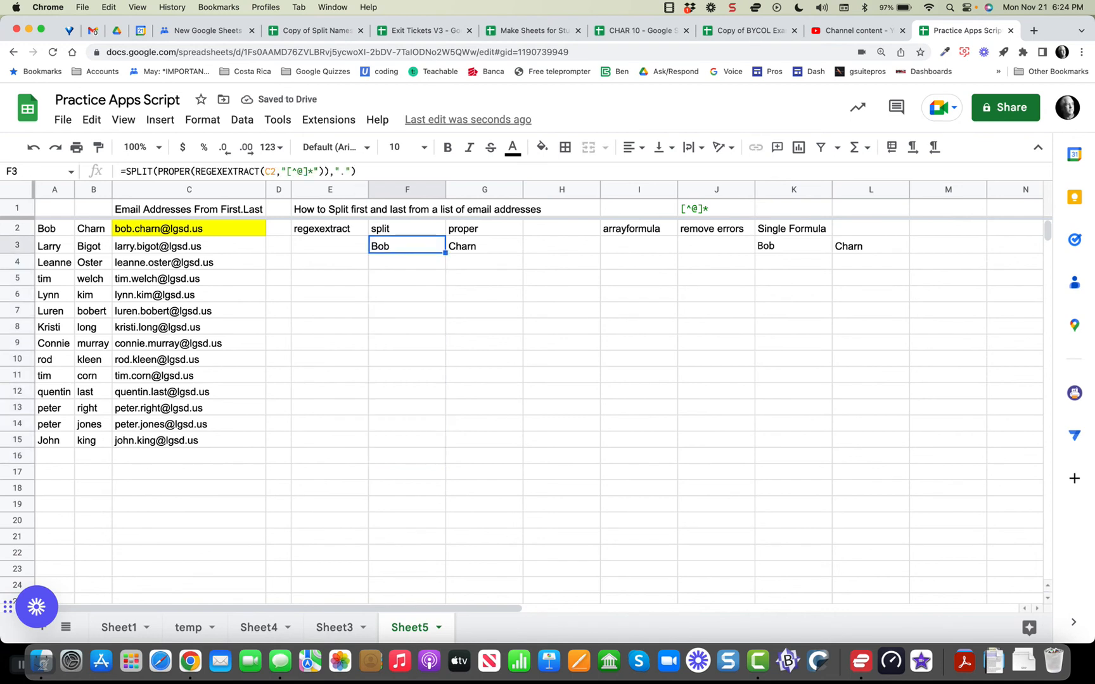
left_click(305, 171)
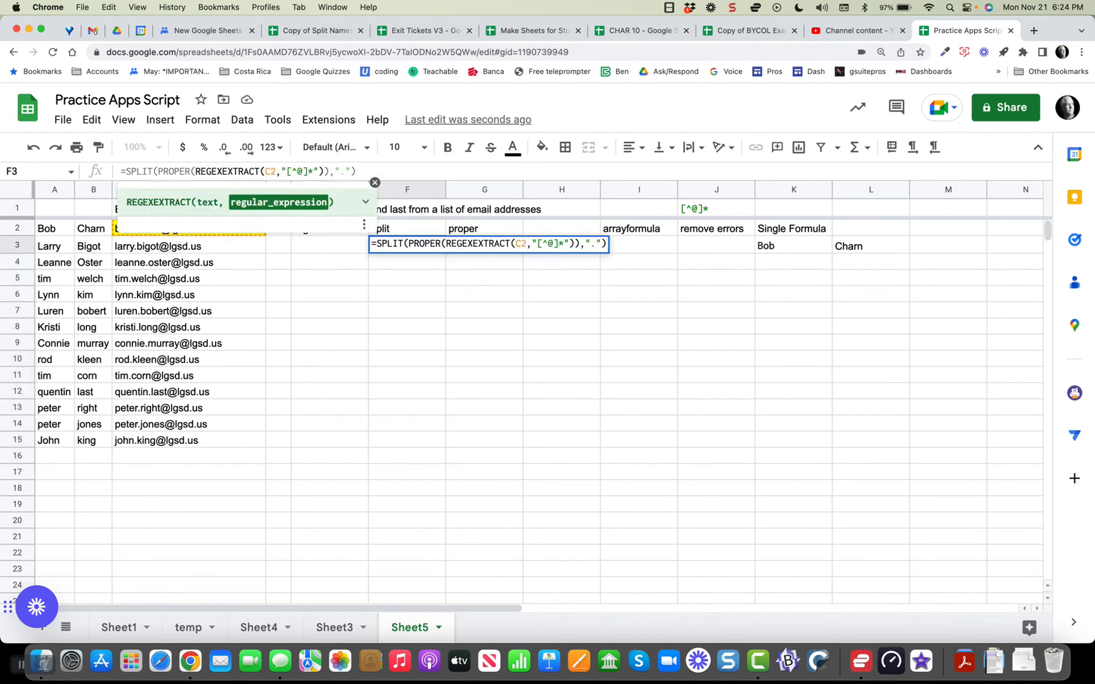
Wrap the split formula in ArrayFormula and extend the C2 reference to C2:C.
key("ctrl+shift+Return")
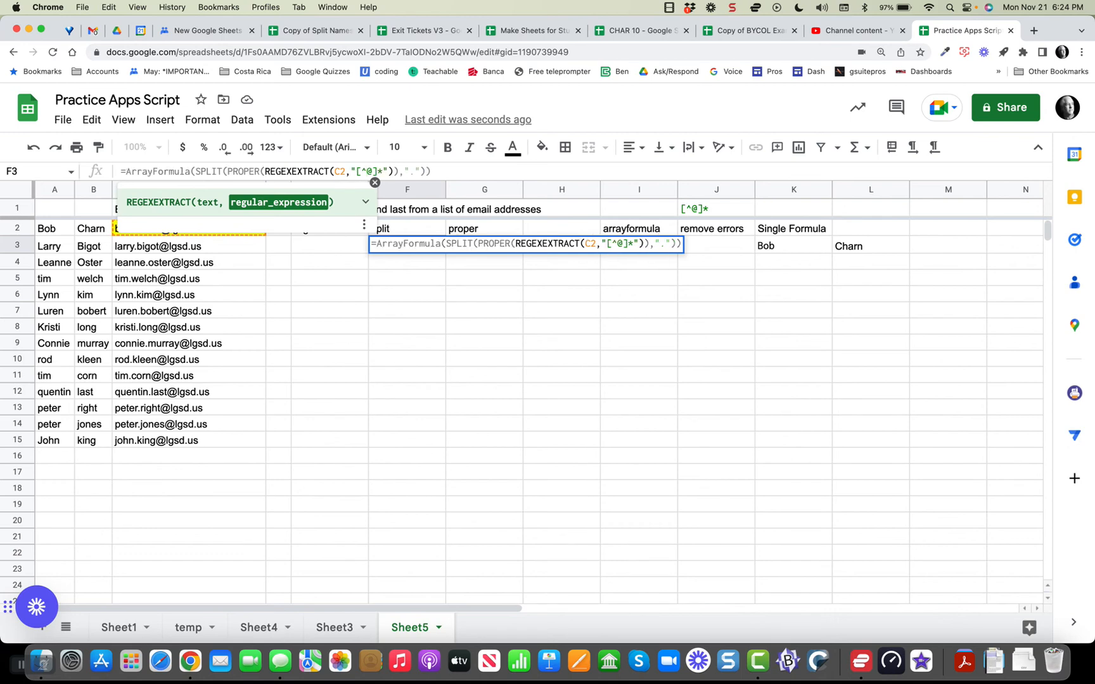
key("Return")
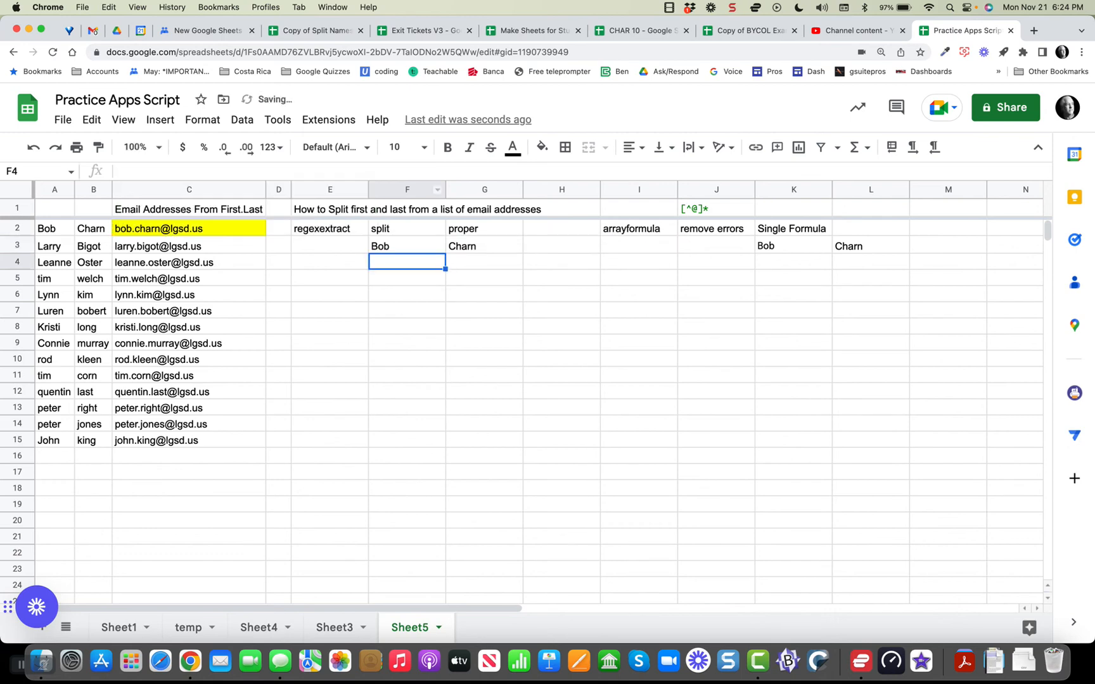
left_click(407, 246)
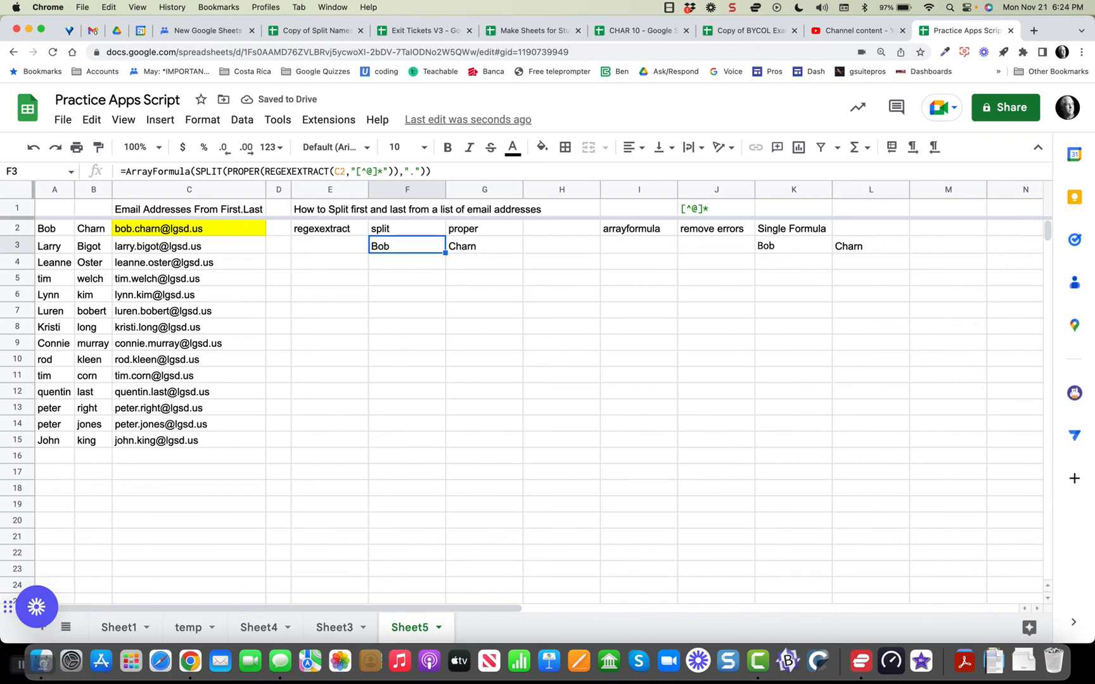
left_click(345, 171)
type(":C")
key("Return")
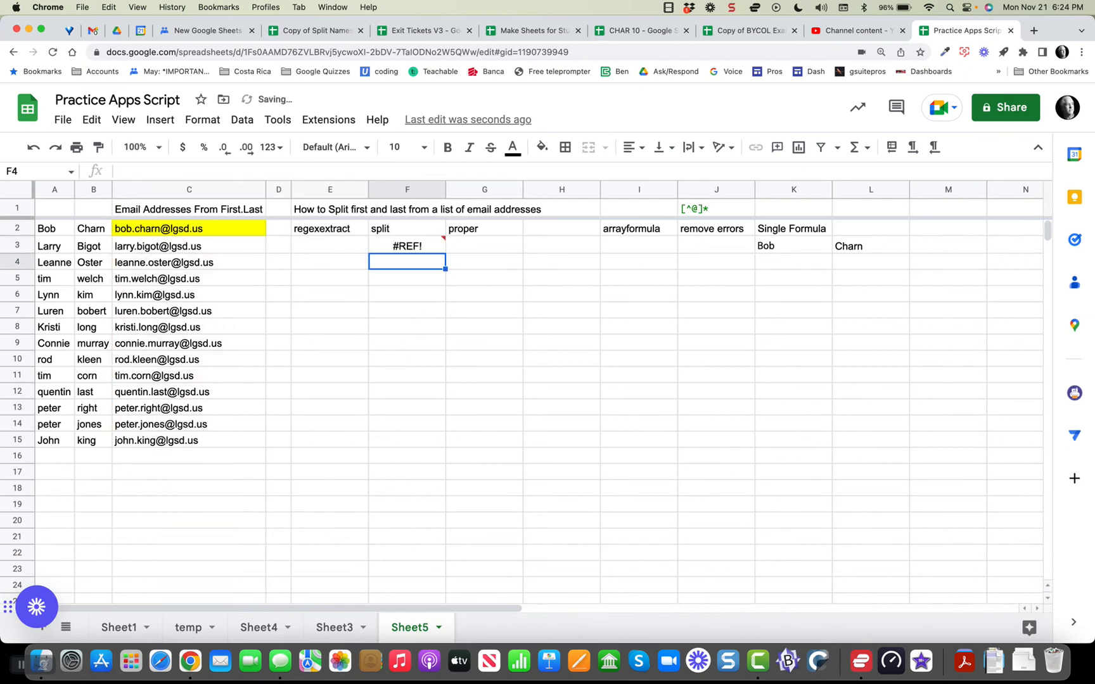
mouse_move(407, 246)
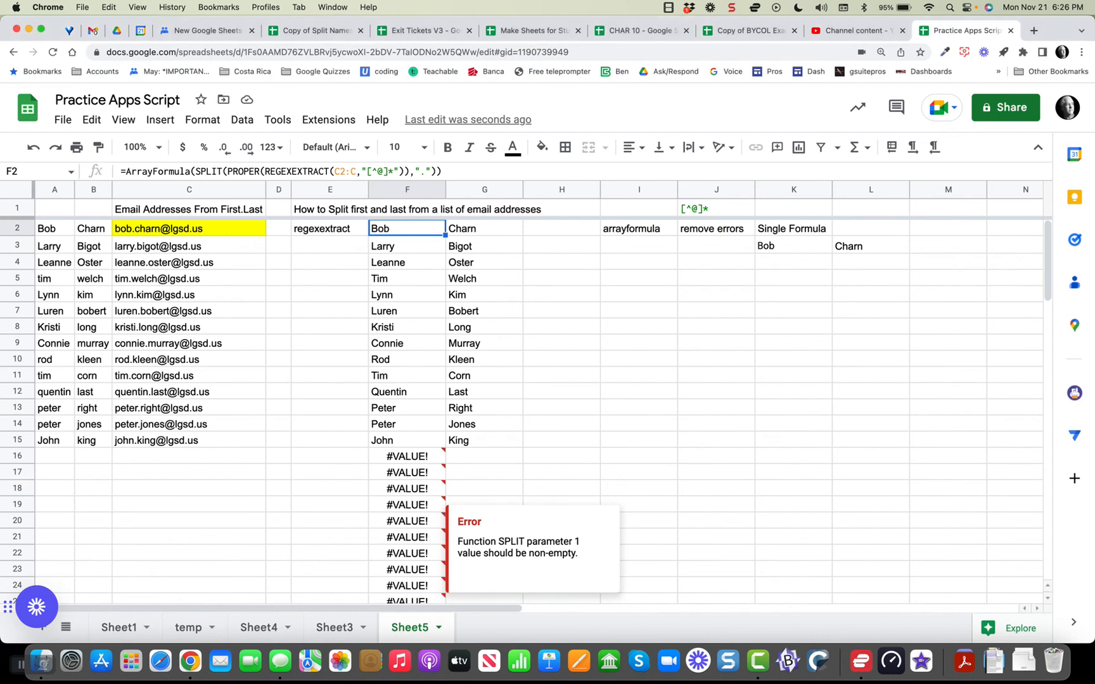
Wrap F2's ArrayFormula in IFERROR(...,) so the #VALUE! errors below row 15 disappear.
left_click(126, 172)
type("IFERRO")
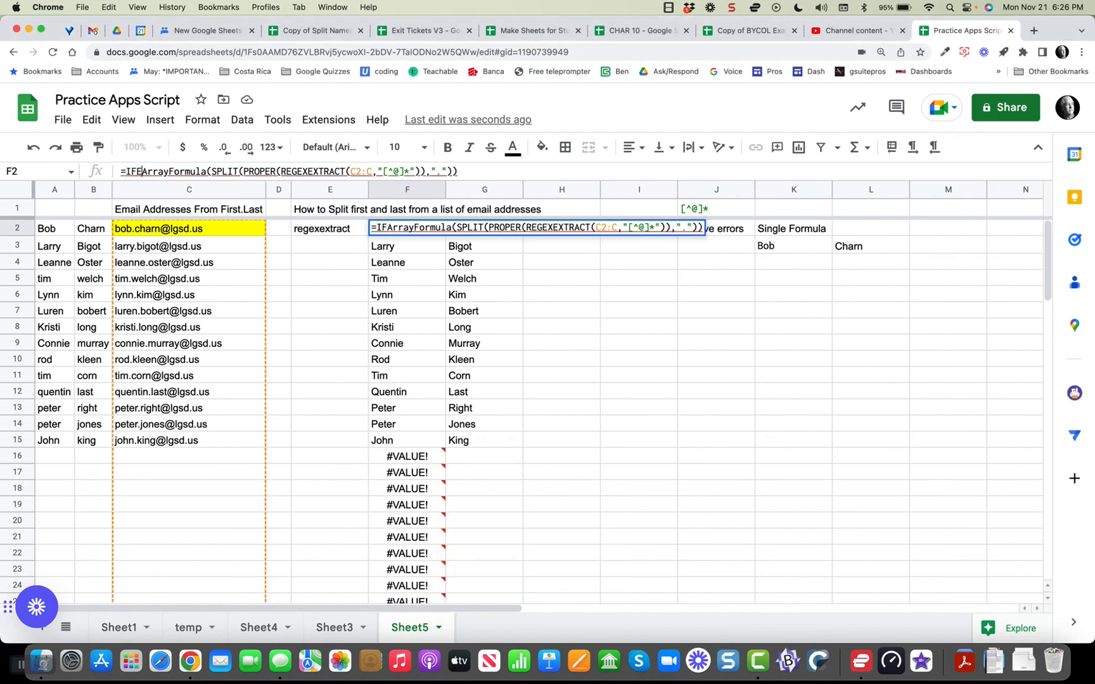
type("R")
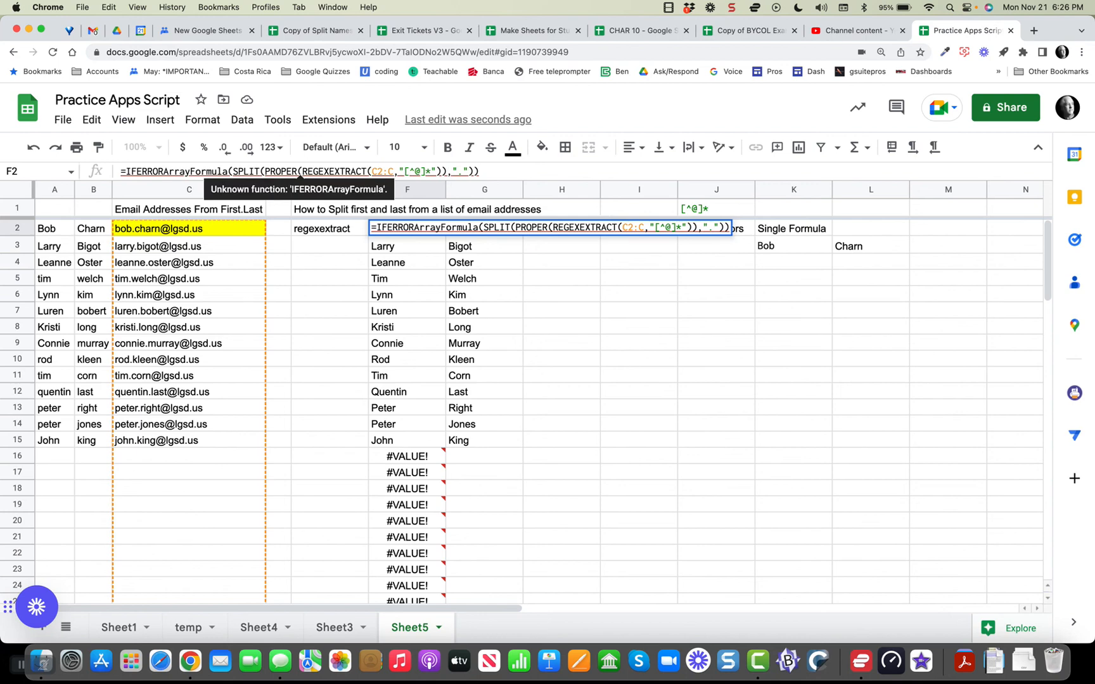
type("(")
left_click(485, 172)
type(",")
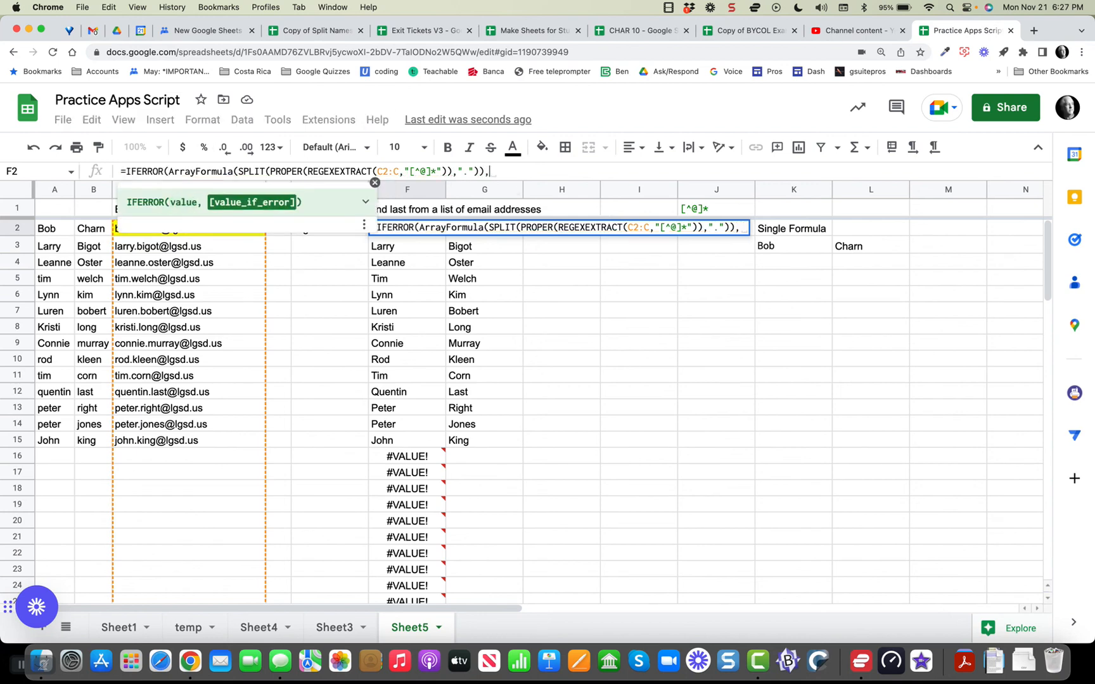
type(")")
key("Return")
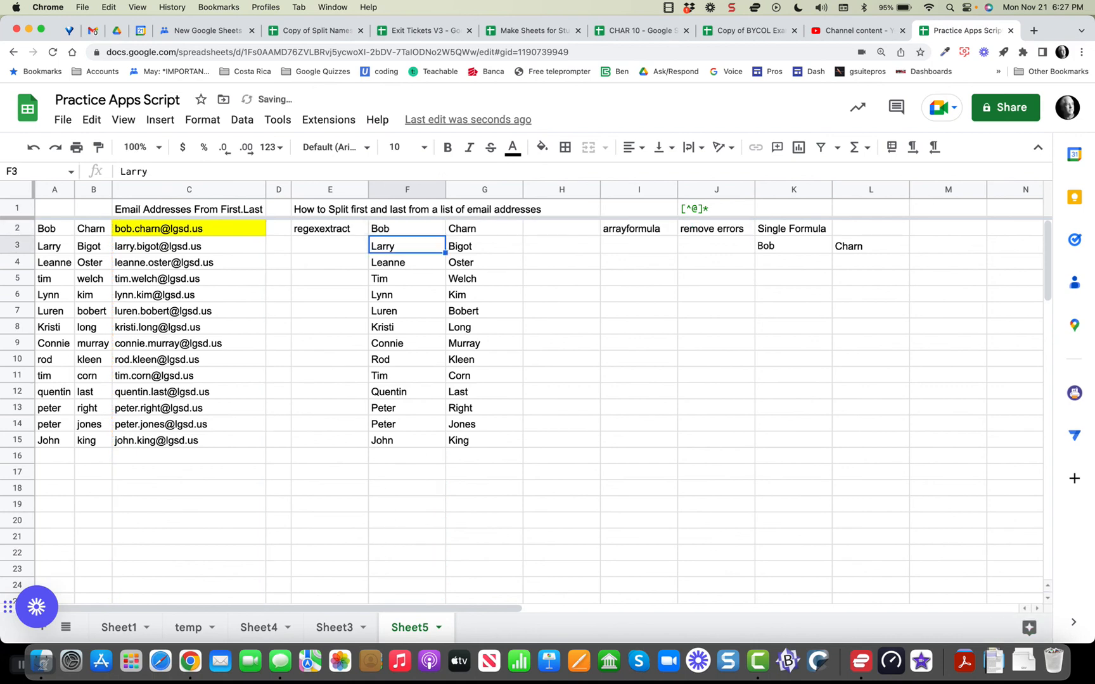
left_click(407, 229)
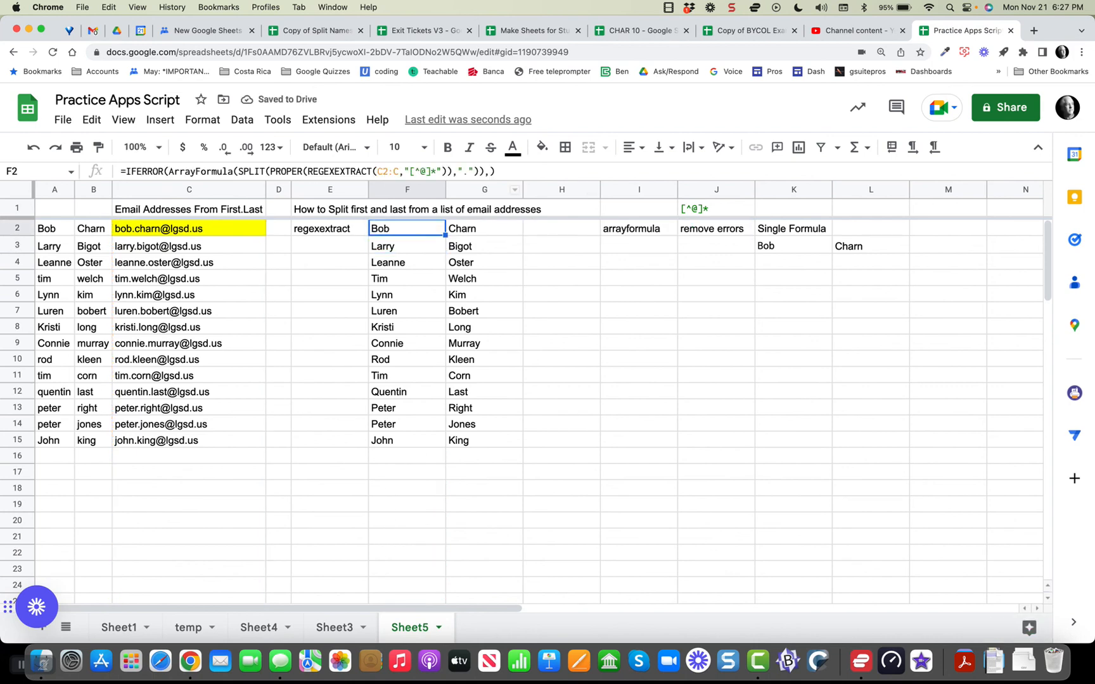
left_click(542, 147)
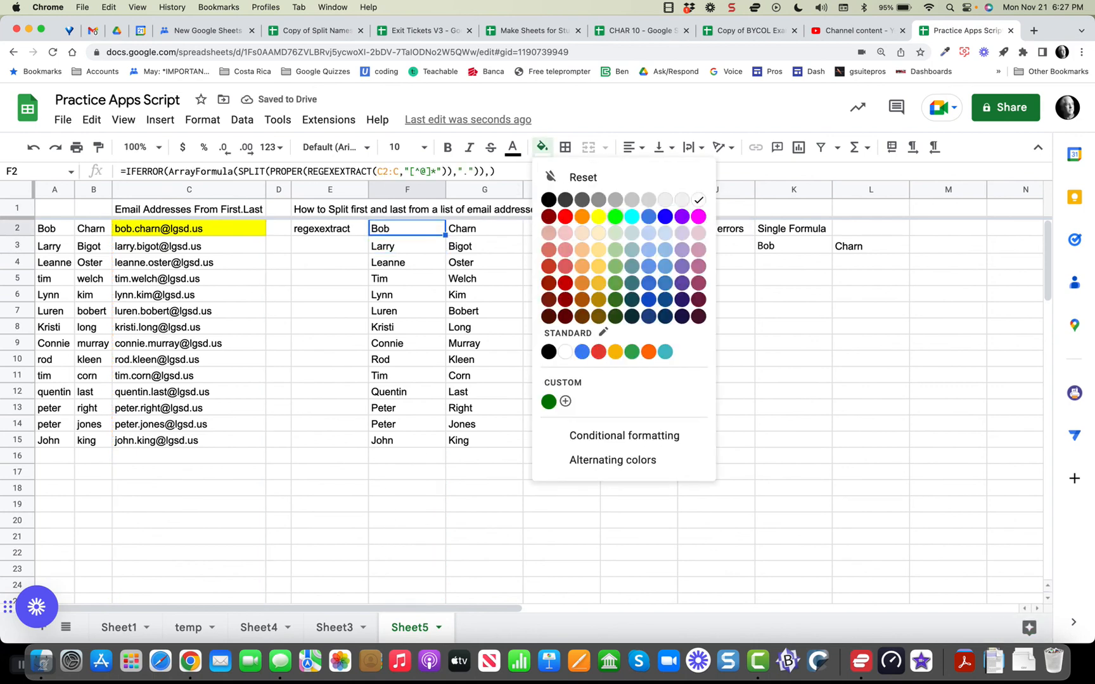
Give formula cell F2 a bright green fill, then select the empty email cell C16.
left_click(615, 217)
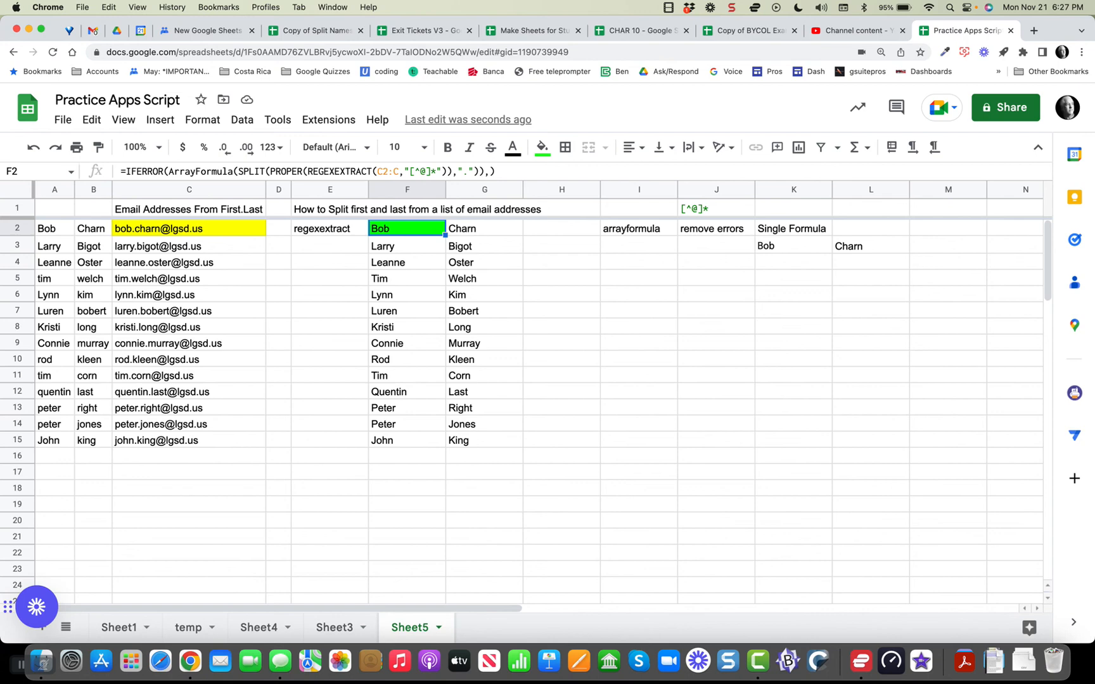
left_click(188, 456)
Enter a new first name in A16 and last name in B16, then check C16's email and F16's split name.
left_click(55, 456)
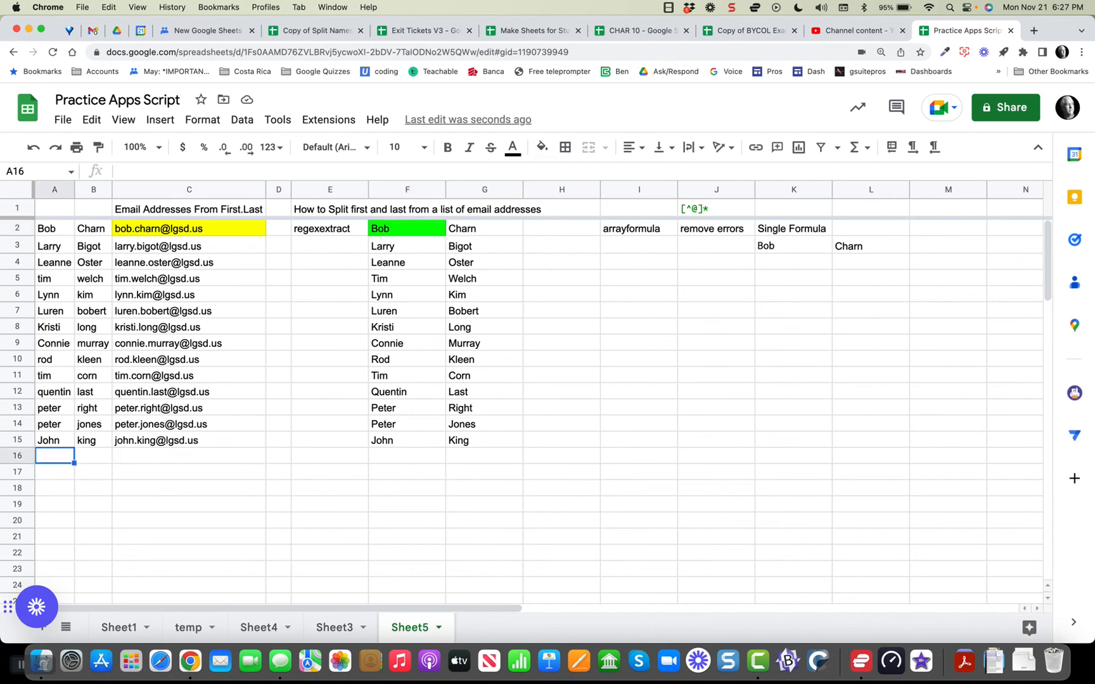
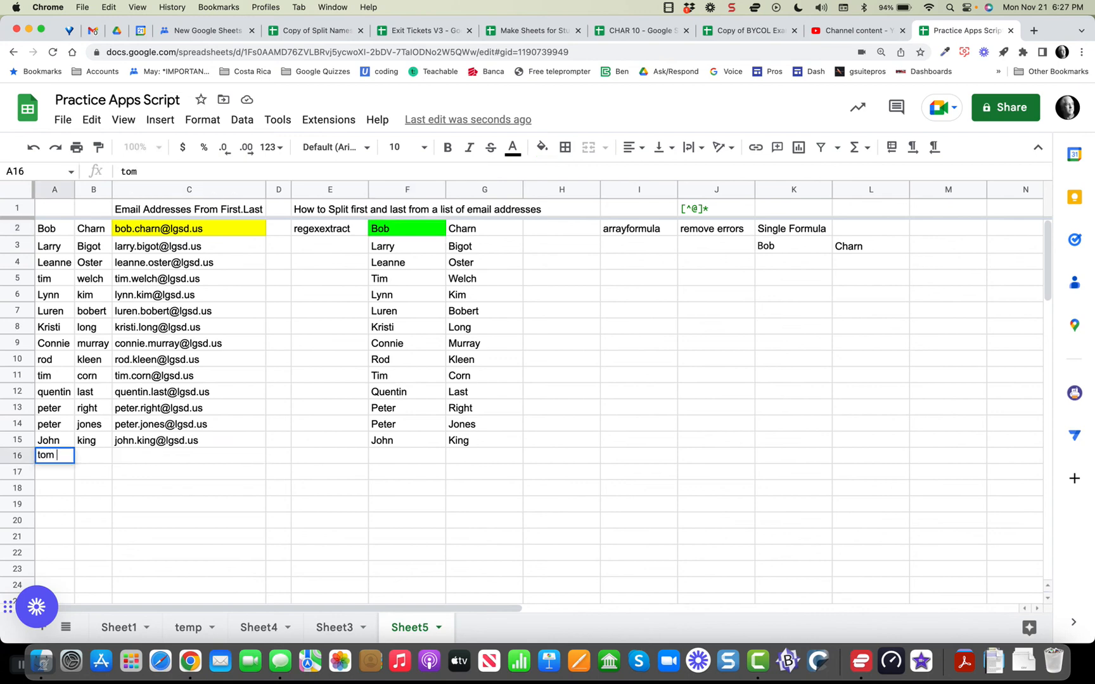
key("Return")
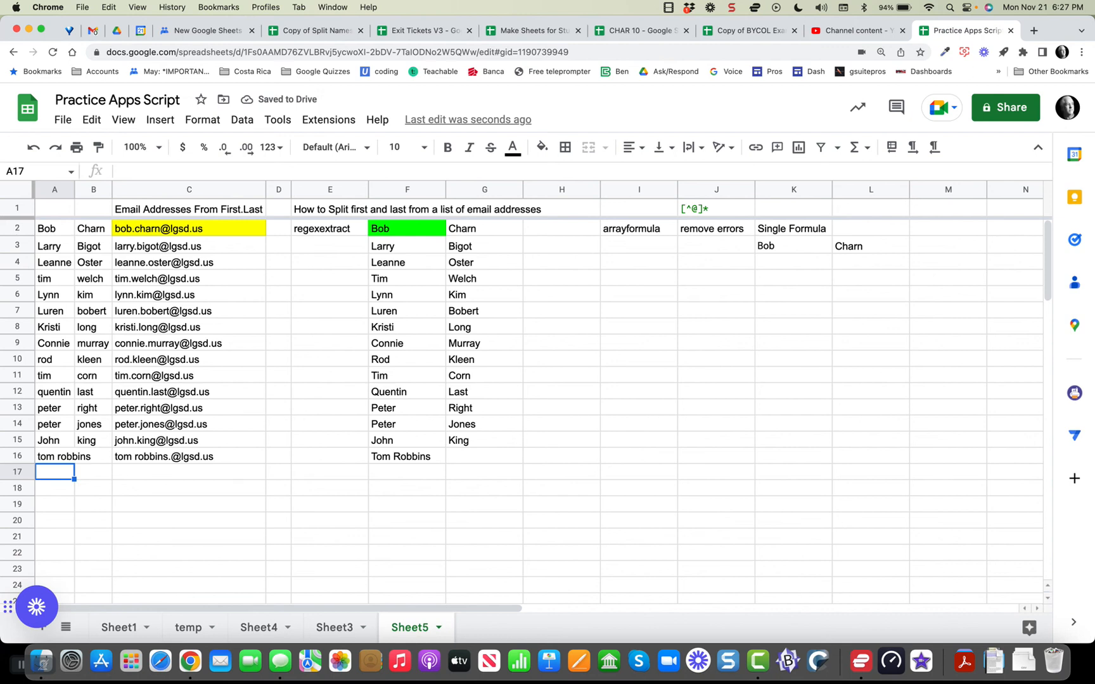
key("Up")
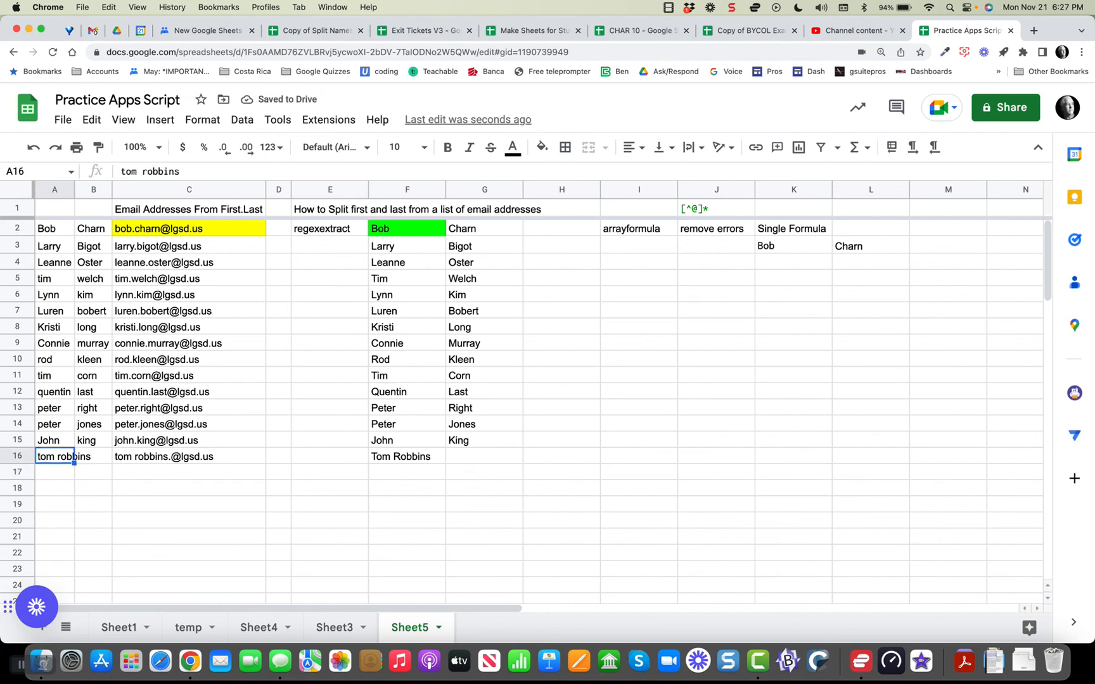
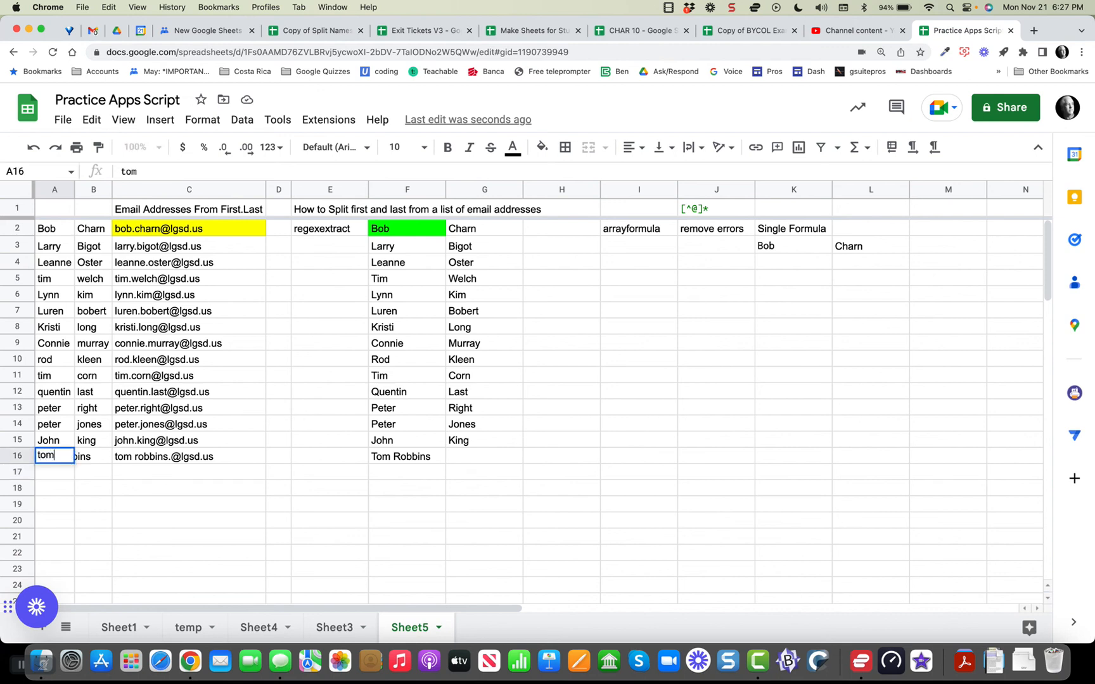
key("Tab")
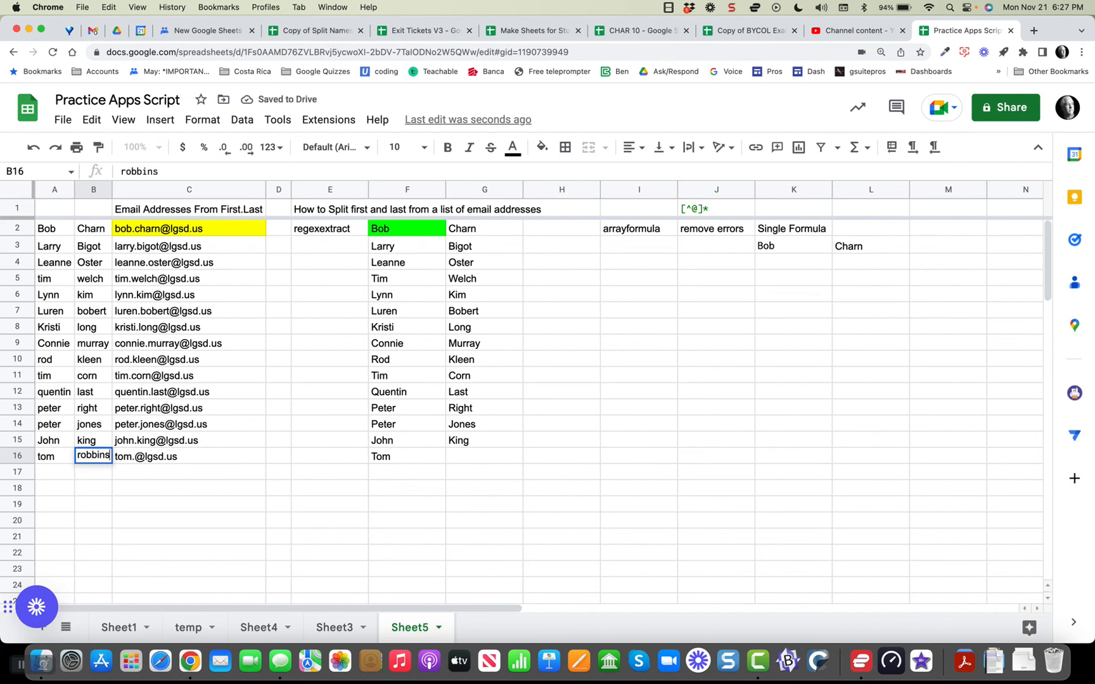
key("Return")
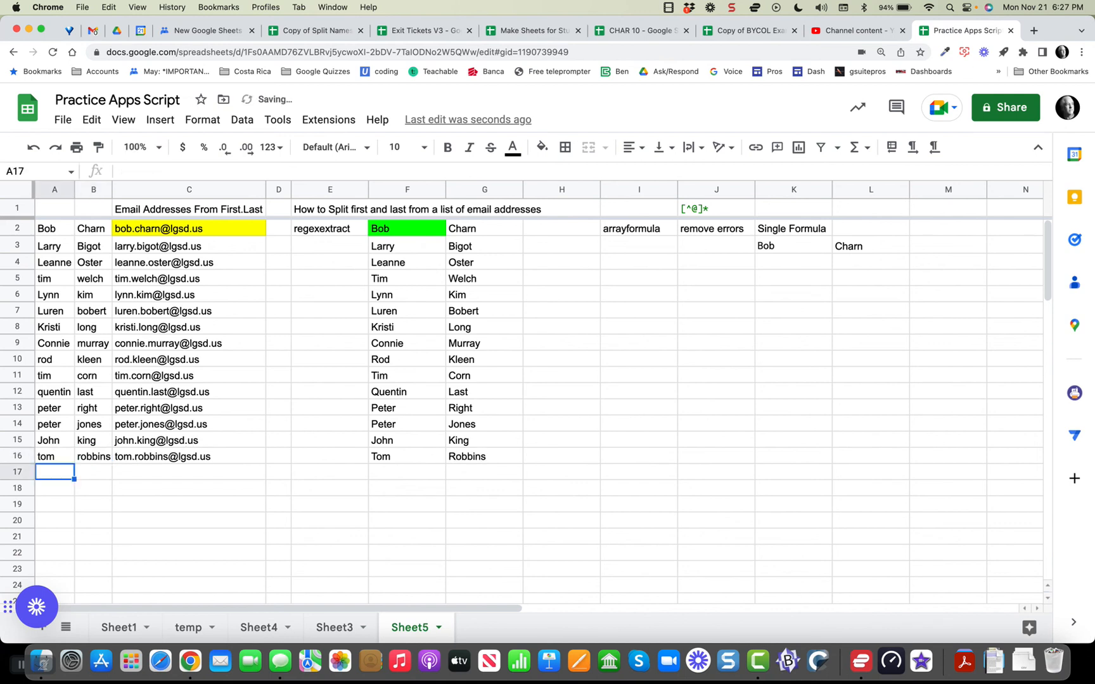
left_click(189, 457)
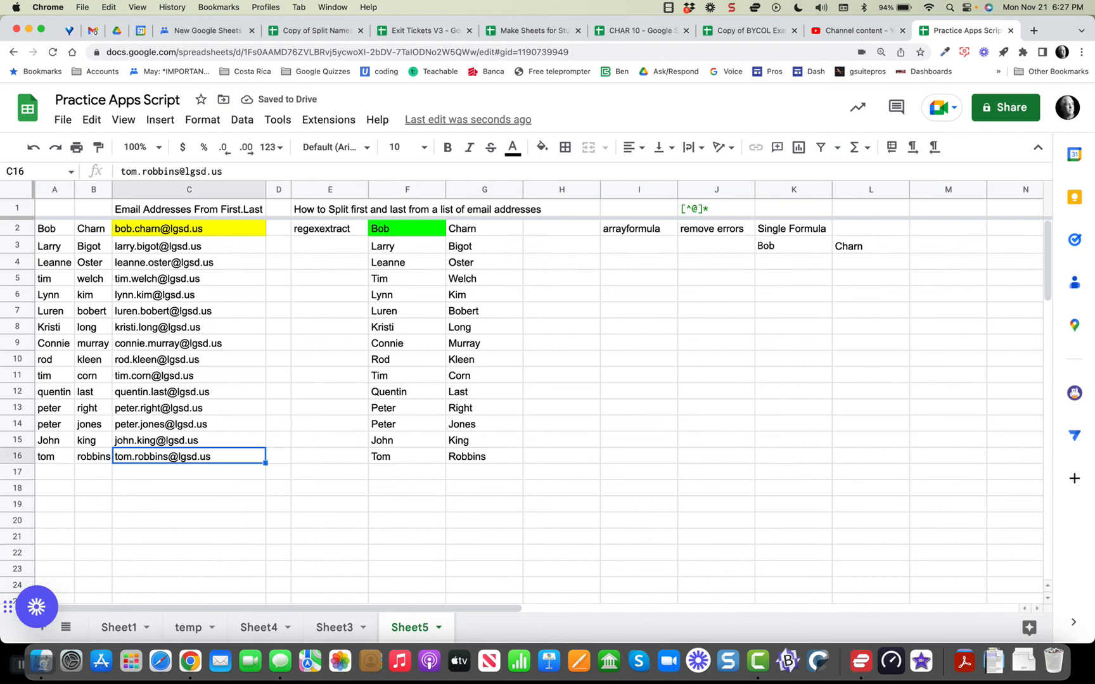
left_click(407, 457)
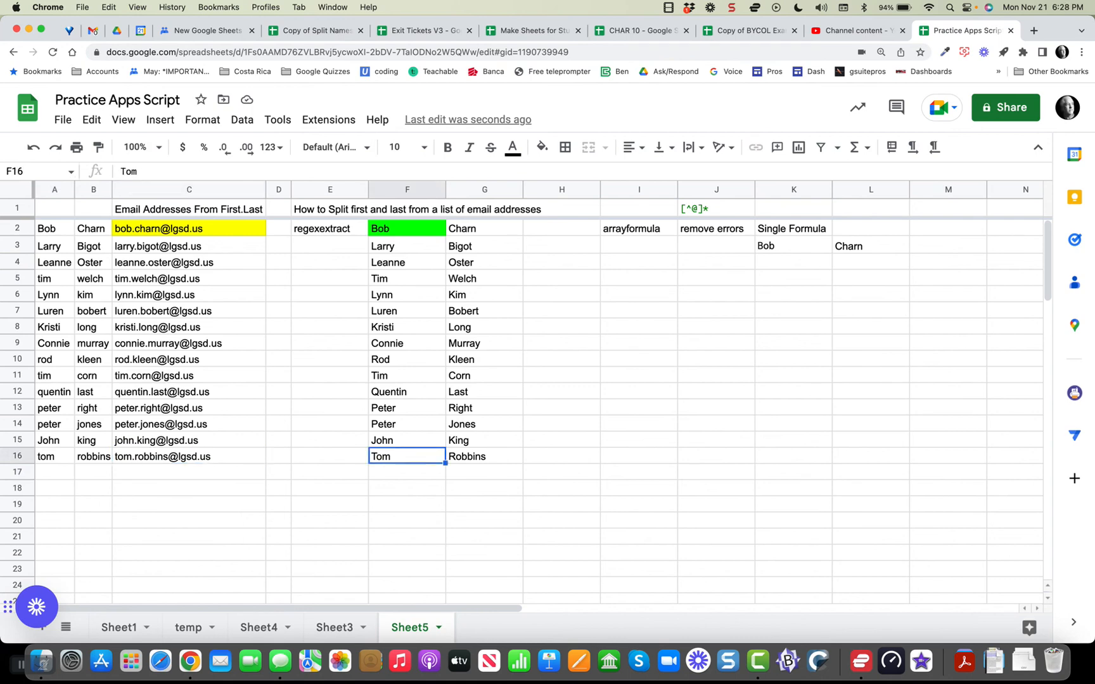